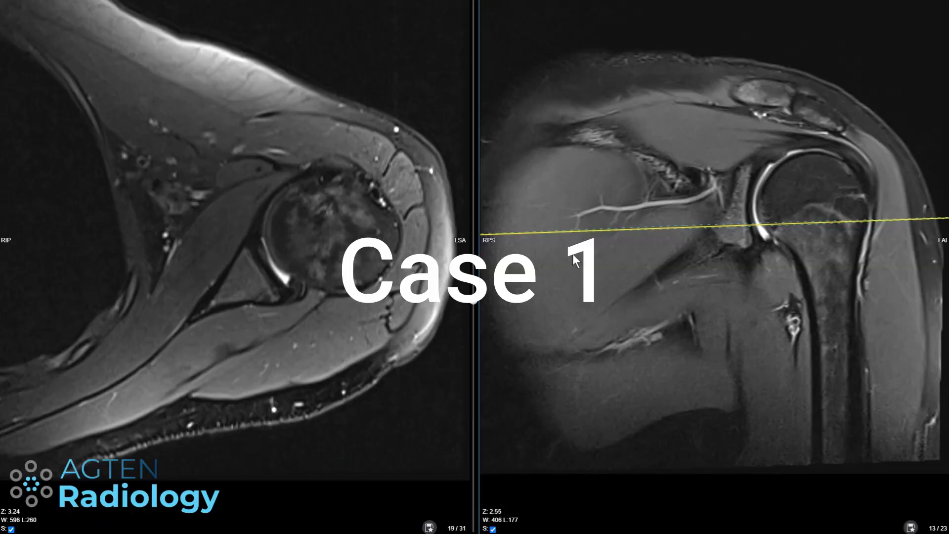
- Review the axial shoulder series through the glenohumeral joint, covering slices 13 to 21
scroll(246, 249, "down", 4)
scroll(243, 287, "up", 5)
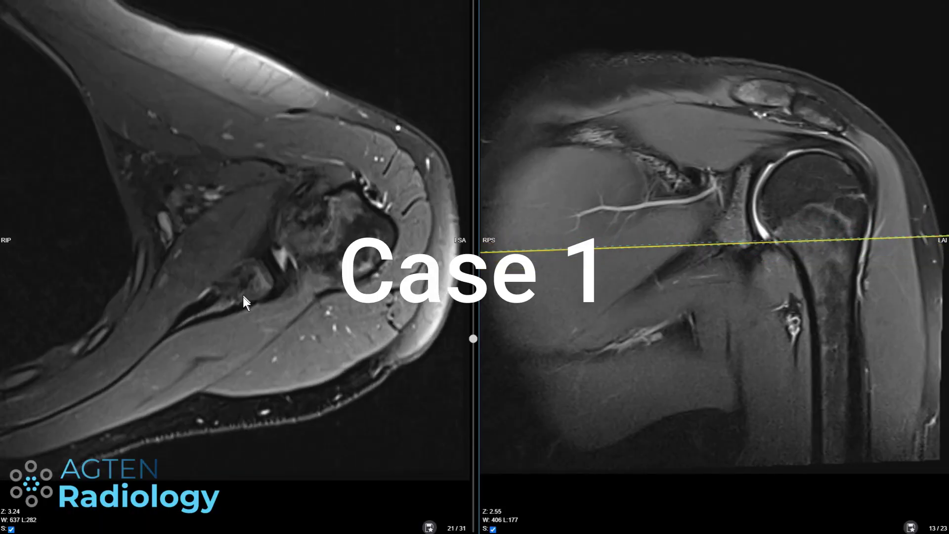
scroll(245, 331, "up", 5)
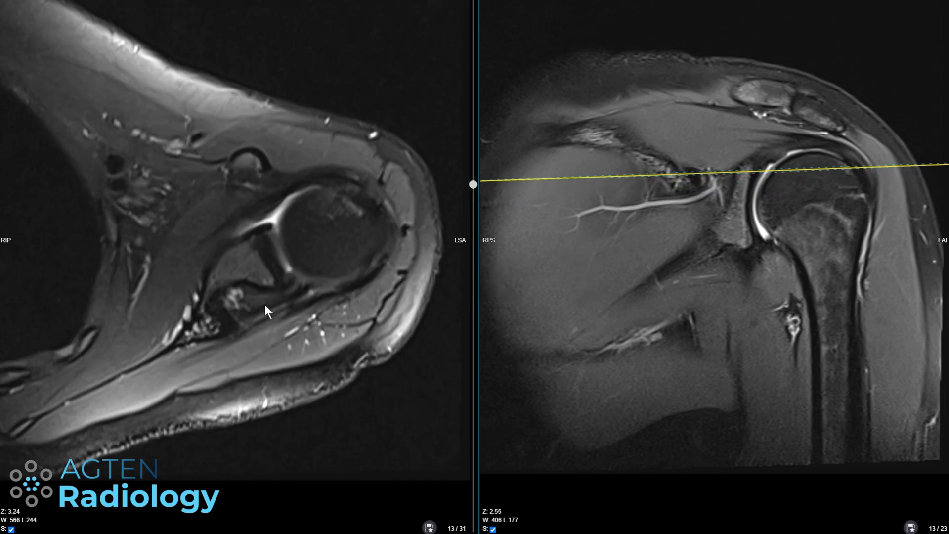
scroll(266, 302, "down", 4)
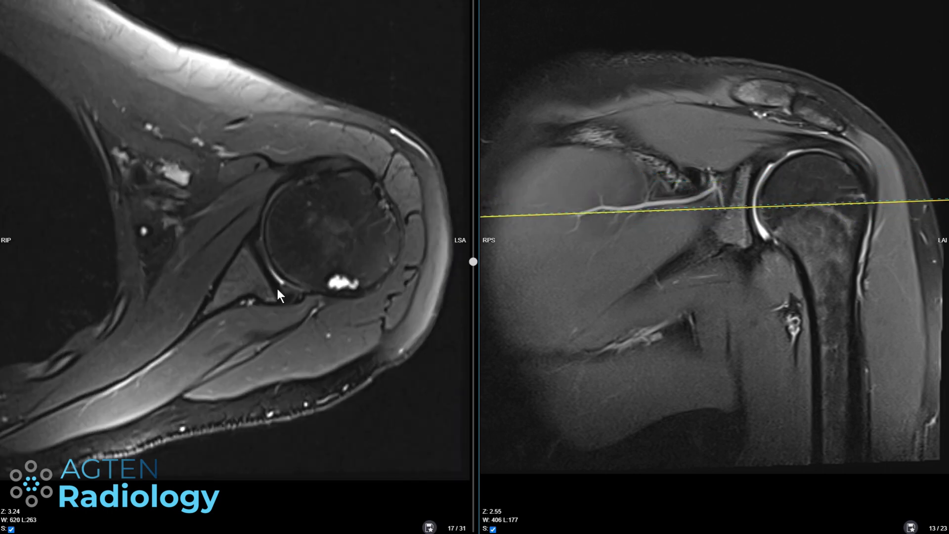
- Examine the glenoid, humeral head and rotator cuff on coronal slices 10 to 15
scroll(712, 269, "up", 2)
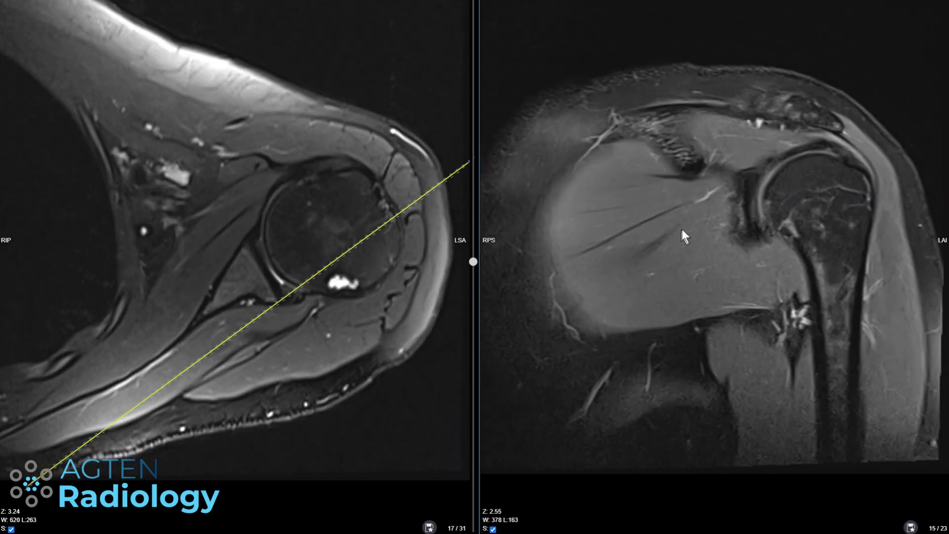
scroll(632, 94, "up", 5)
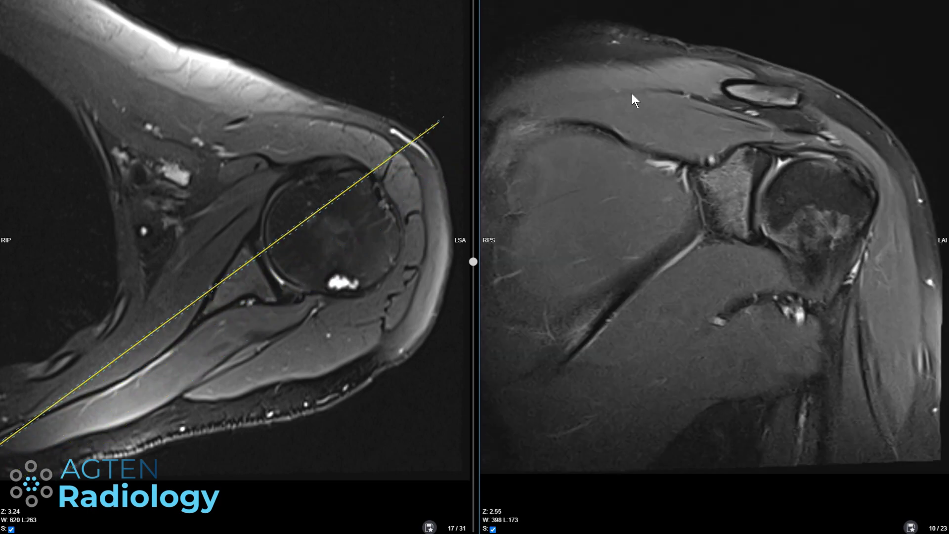
scroll(627, 152, "down", 5)
scroll(631, 153, "down", 1)
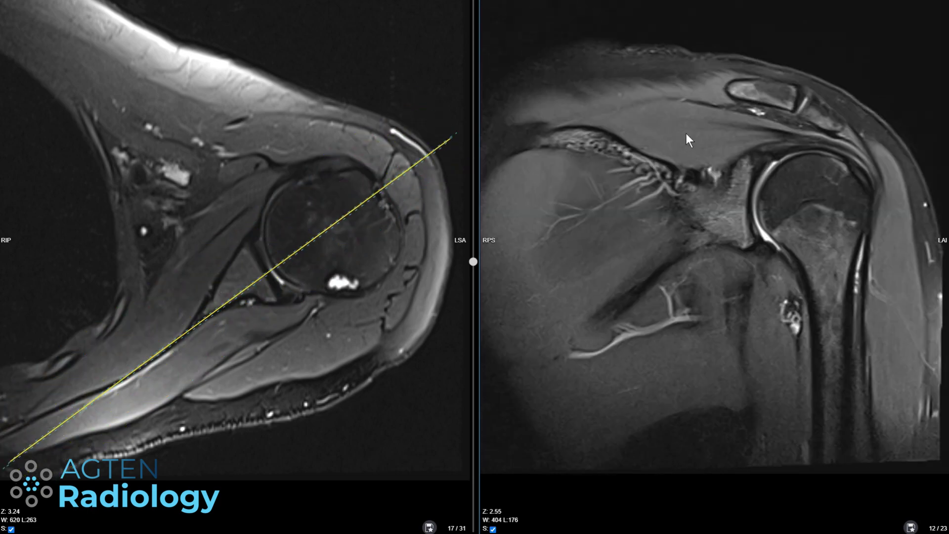
scroll(855, 181, "down", 3)
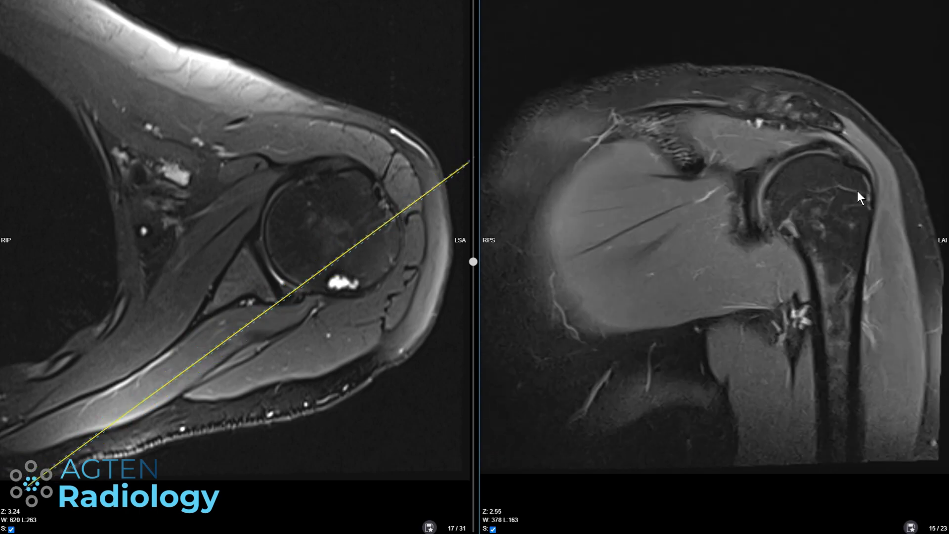
scroll(820, 185, "up", 2)
- Enlarge the coronal series to inspect the humeral head and subacromial region around slices 13 and 14, and return to the side-by-side layout
double_click(687, 130)
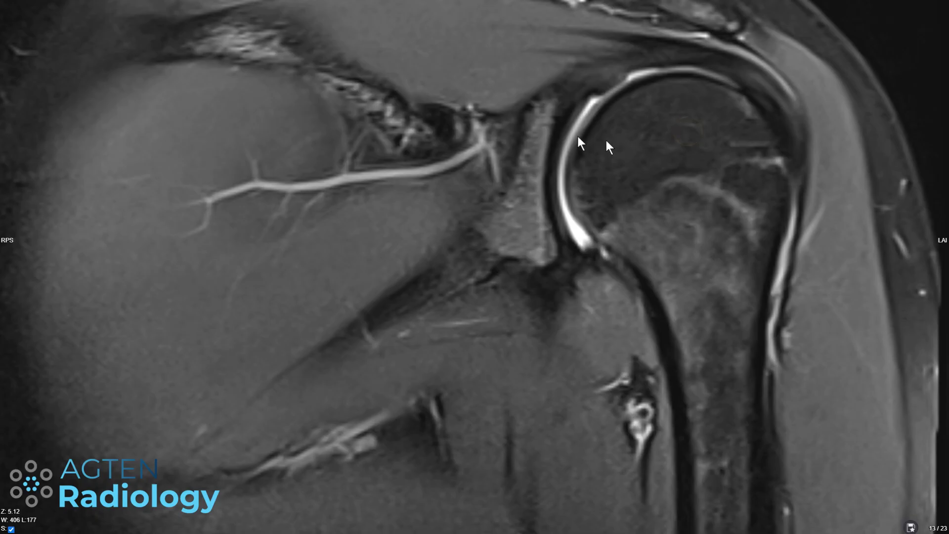
scroll(762, 84, "down", 1)
scroll(654, 25, "up", 3)
scroll(653, 24, "down", 3)
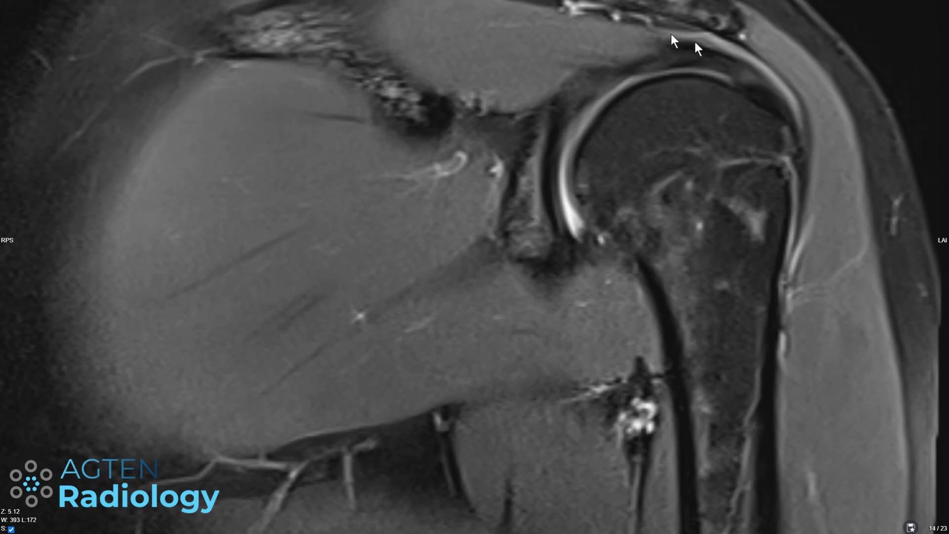
scroll(620, 35, "up", 1)
scroll(646, 35, "up", 1)
scroll(612, 35, "down", 1)
left_click(486, 24)
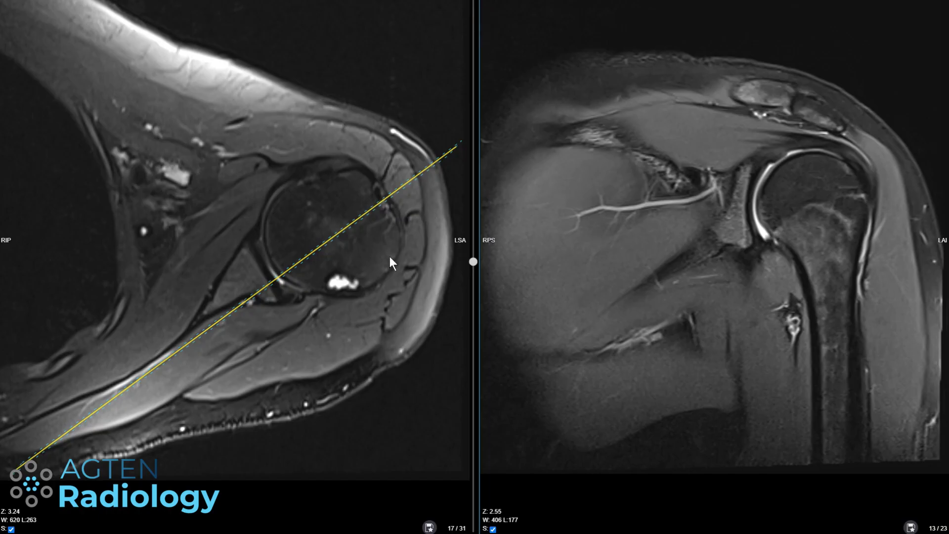
- Examine the posterior humeral head, glenoid and surrounding muscles on the axial series between slices 13 and 19
scroll(387, 276, "down", 6)
scroll(384, 291, "up", 6)
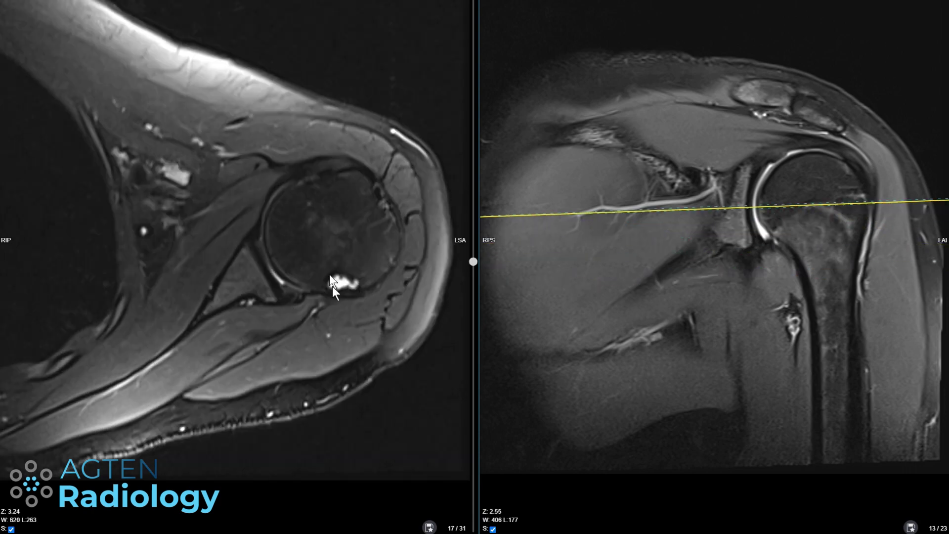
scroll(333, 286, "up", 4)
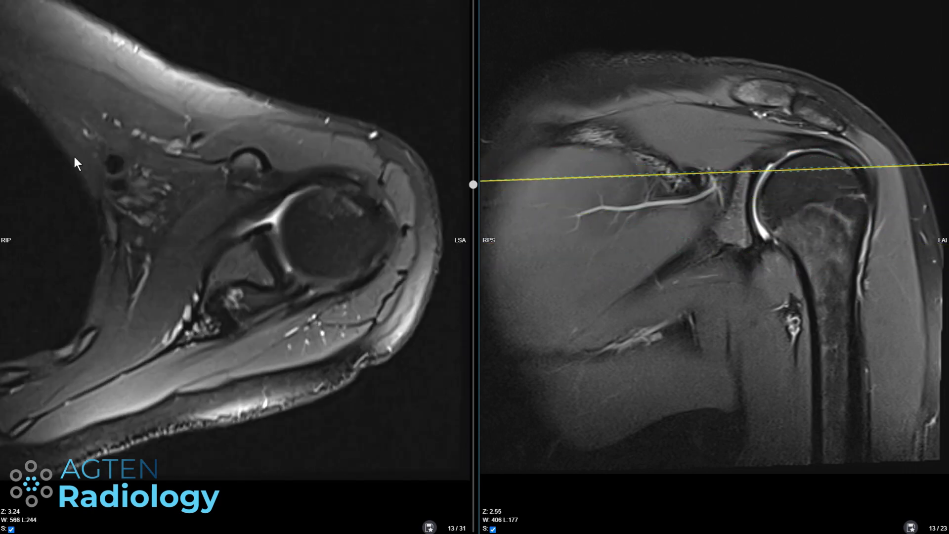
scroll(197, 198, "down", 4)
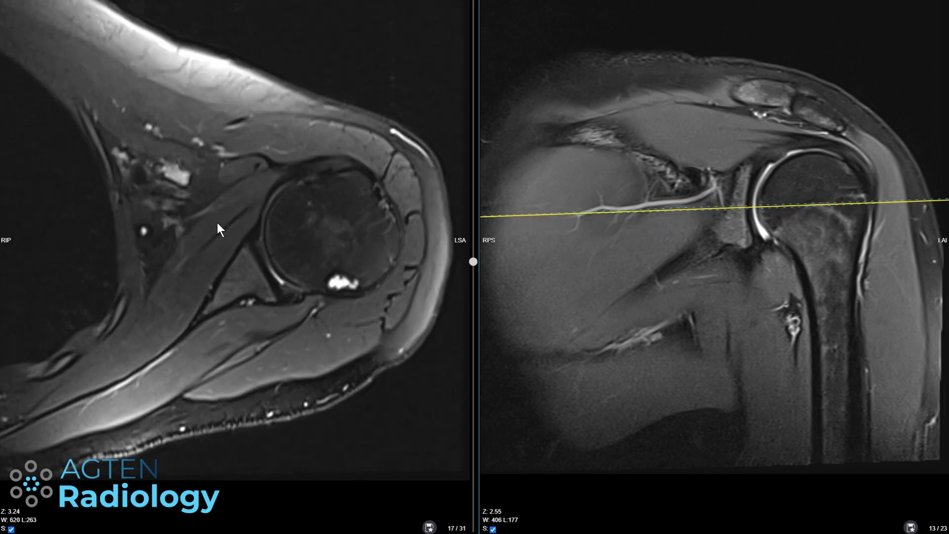
scroll(219, 240, "up", 6)
scroll(213, 269, "down", 8)
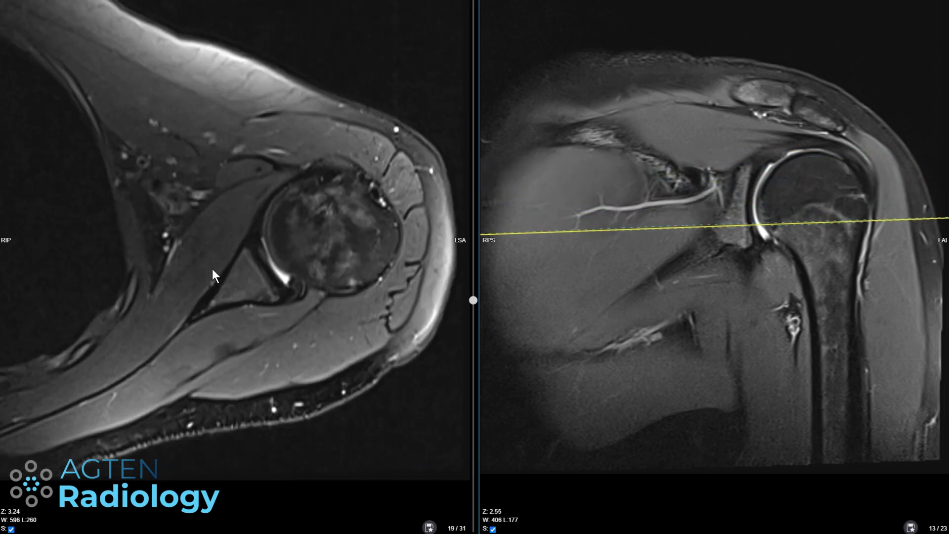
scroll(212, 269, "down", 2)
scroll(208, 269, "up", 8)
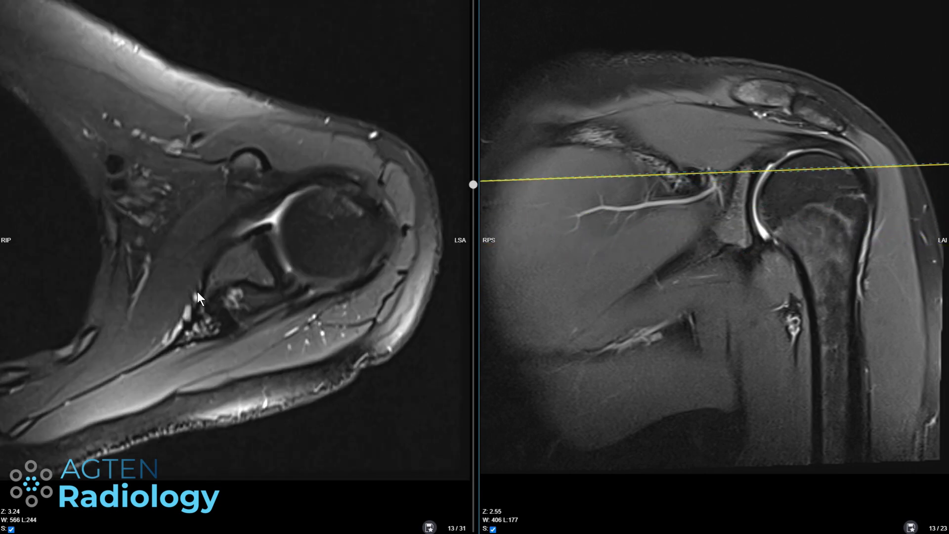
- Follow the rotator cuff muscles through the axial series, ending at slice 9 near the top of the shoulder
scroll(197, 292, "up", 6)
scroll(195, 292, "down", 3)
scroll(246, 289, "down", 4)
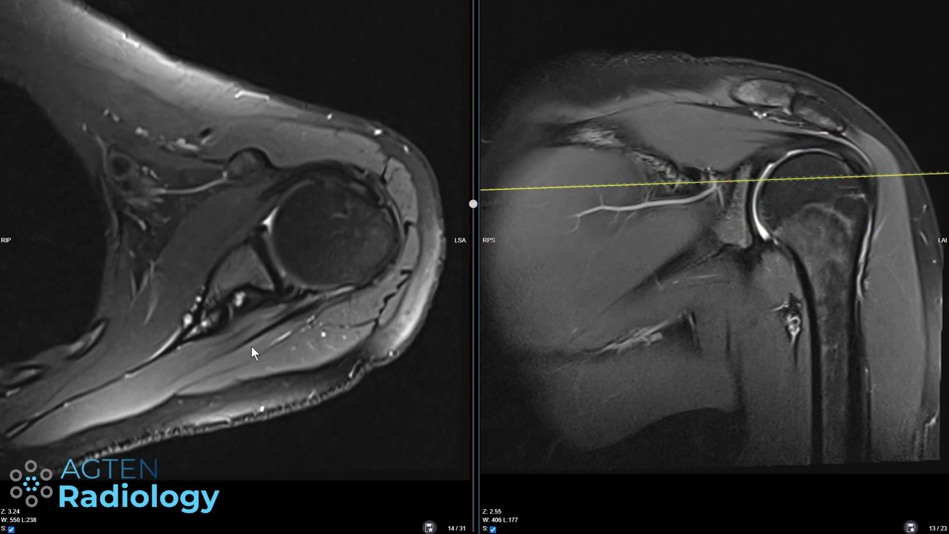
scroll(252, 347, "down", 11)
scroll(249, 345, "up", 9)
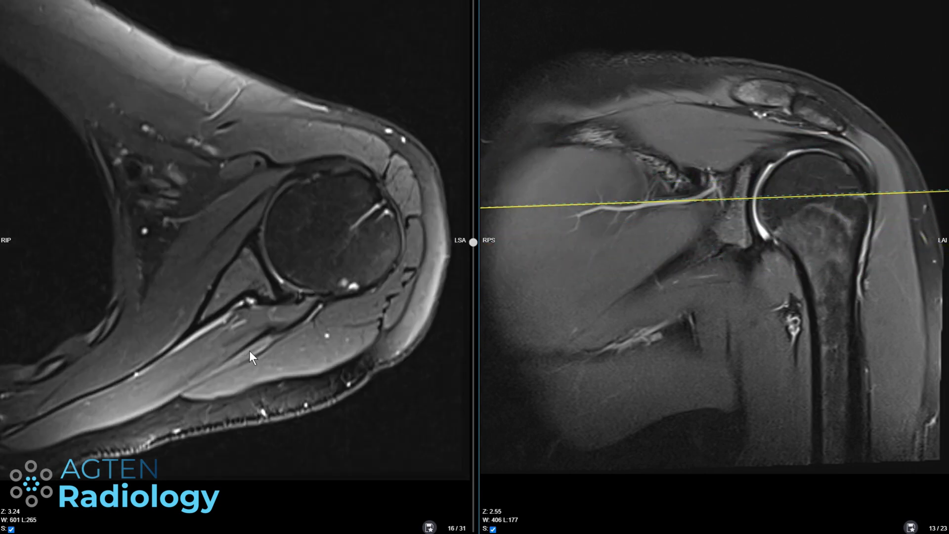
scroll(249, 351, "up", 7)
scroll(623, 315, "down", 2)
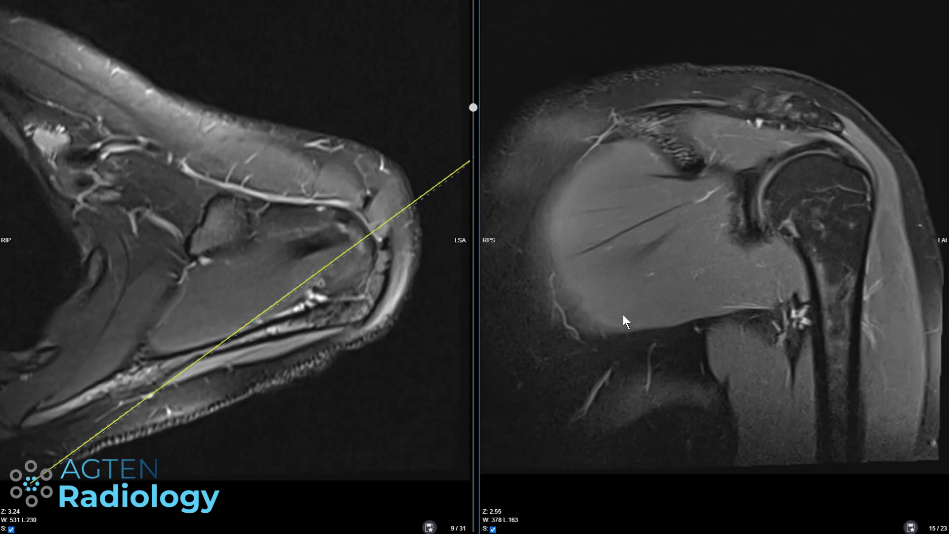
- Compare the coracoid and clavicle region on anterior coronal slice 6 with the acromial region on axial slice 7
scroll(623, 314, "up", 8)
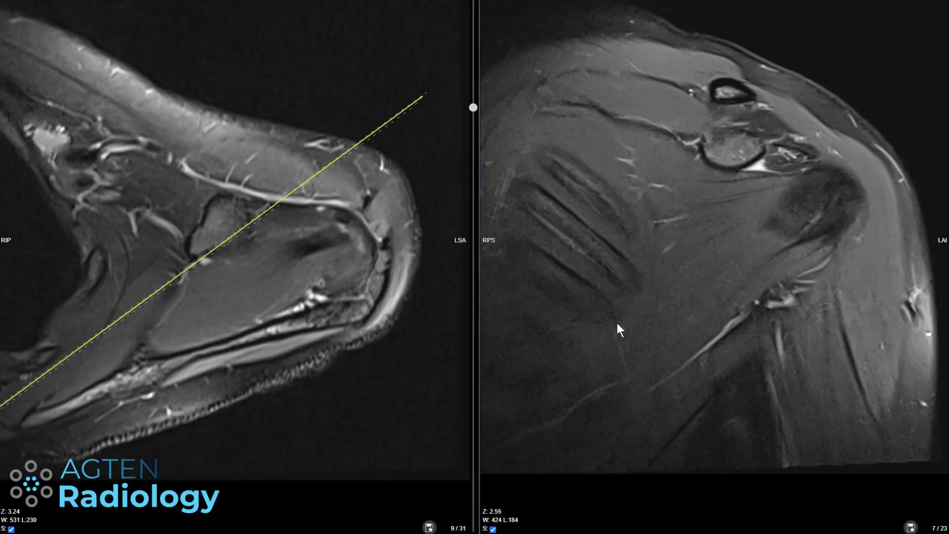
scroll(617, 323, "up", 1)
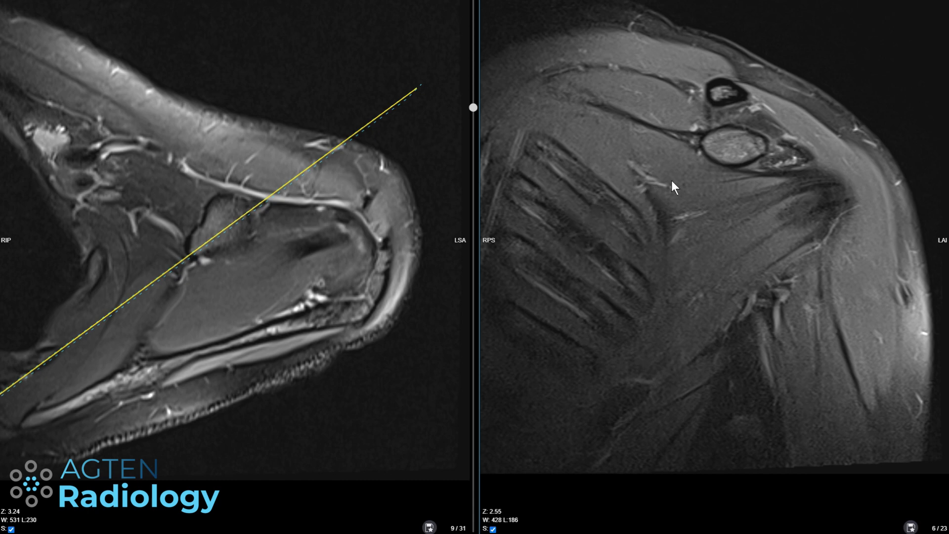
scroll(296, 250, "down", 1)
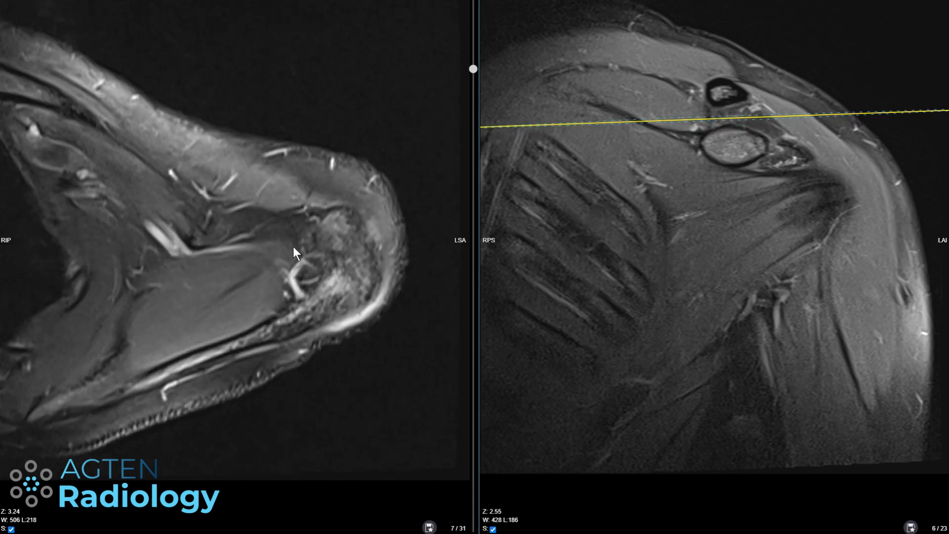
- Enlarge coronal slice 6 to the full viewer and pan the image down to show the clavicle completely
double_click(680, 230)
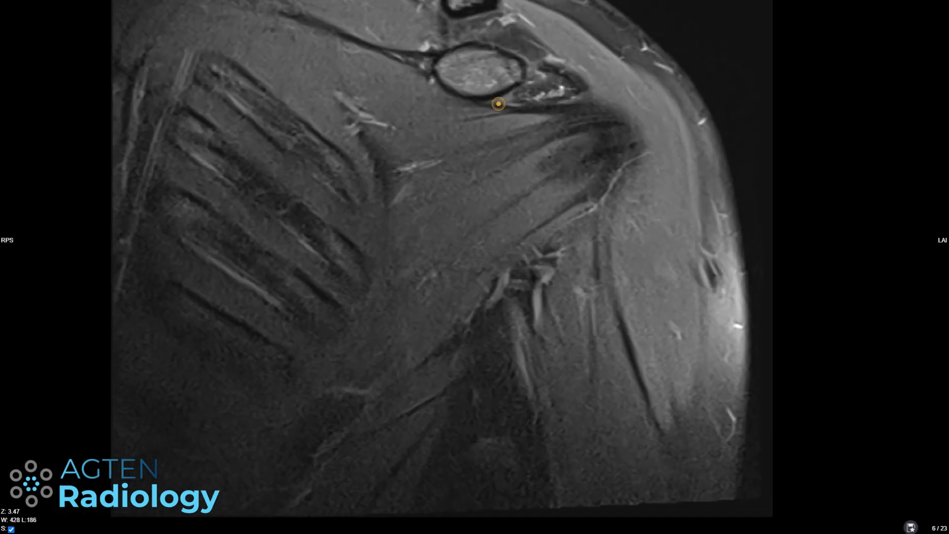
right_click(508, 131)
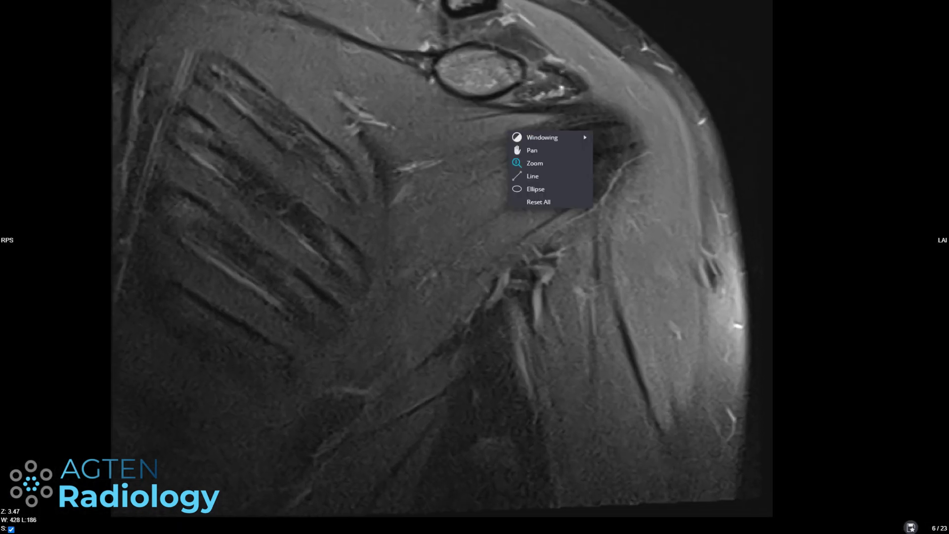
left_click_drag(350, 67, 362, 99)
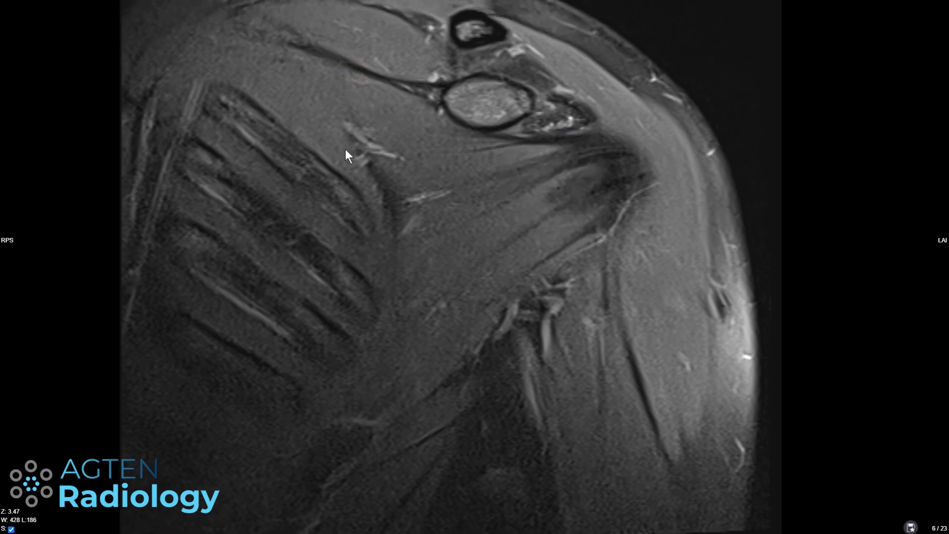
- Examine the enlarged coronal series from anterior slice 3 to posterior slice 18
scroll(350, 157, "up", 5)
scroll(369, 169, "down", 5)
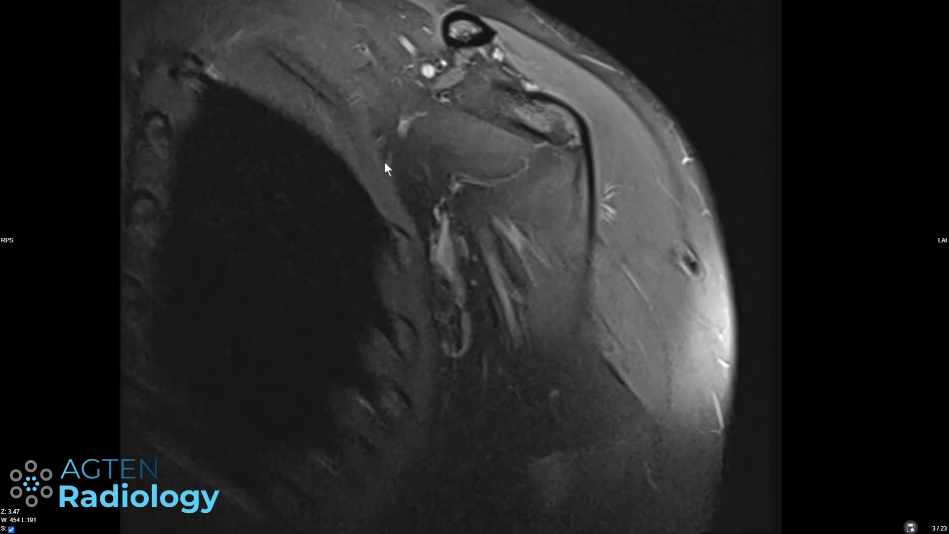
scroll(554, 140, "down", 6)
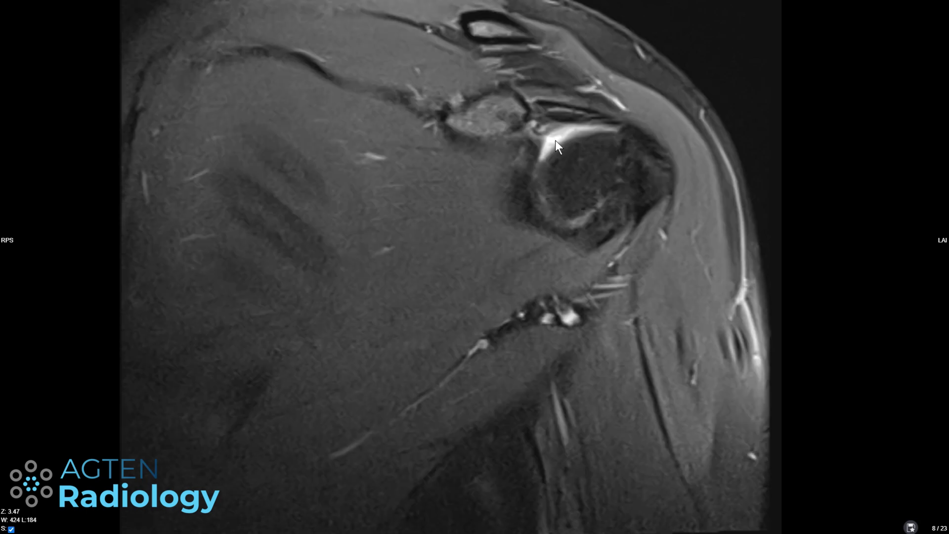
scroll(563, 59, "down", 2)
scroll(618, 88, "down", 1)
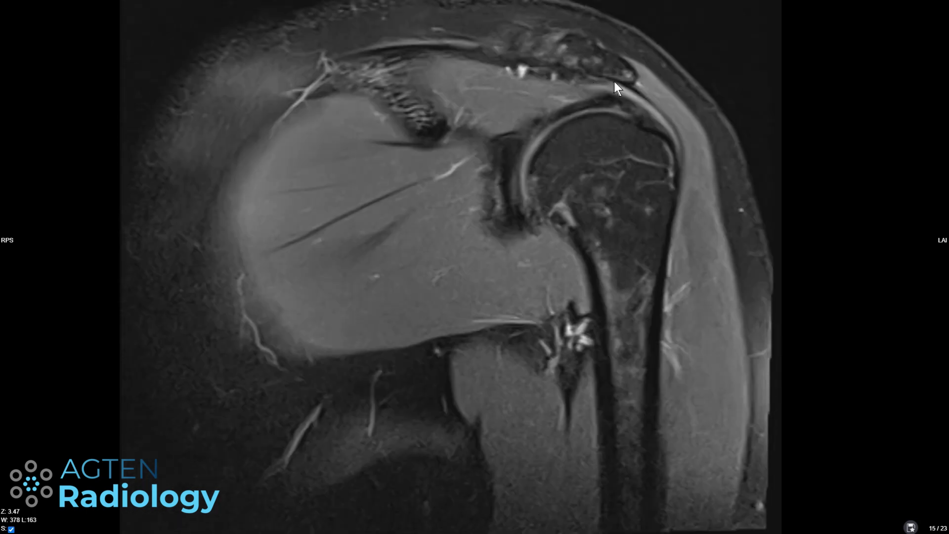
scroll(643, 79, "down", 3)
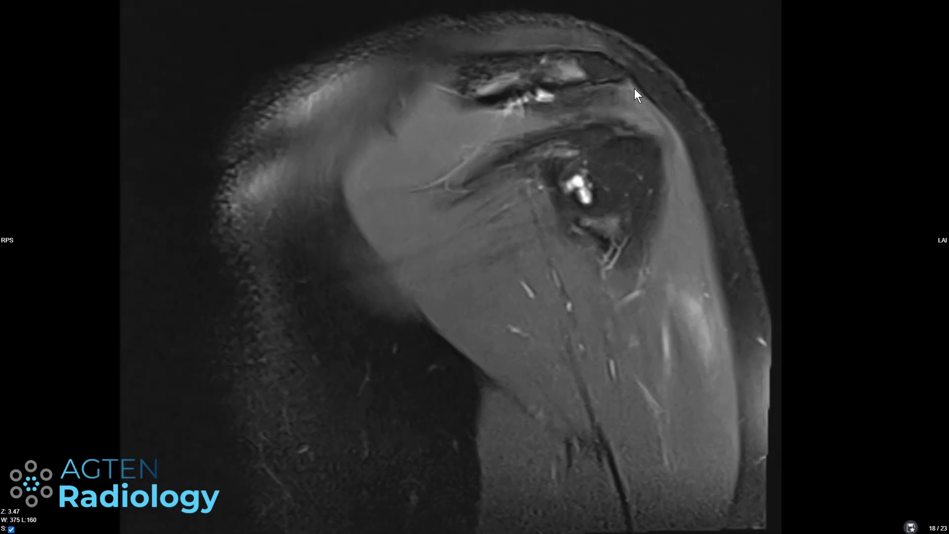
- Re-examine the acromion, humeral head and deltoid on enlarged coronal slices 12 to 18
scroll(637, 90, "up", 5)
scroll(627, 87, "down", 7)
scroll(599, 81, "up", 7)
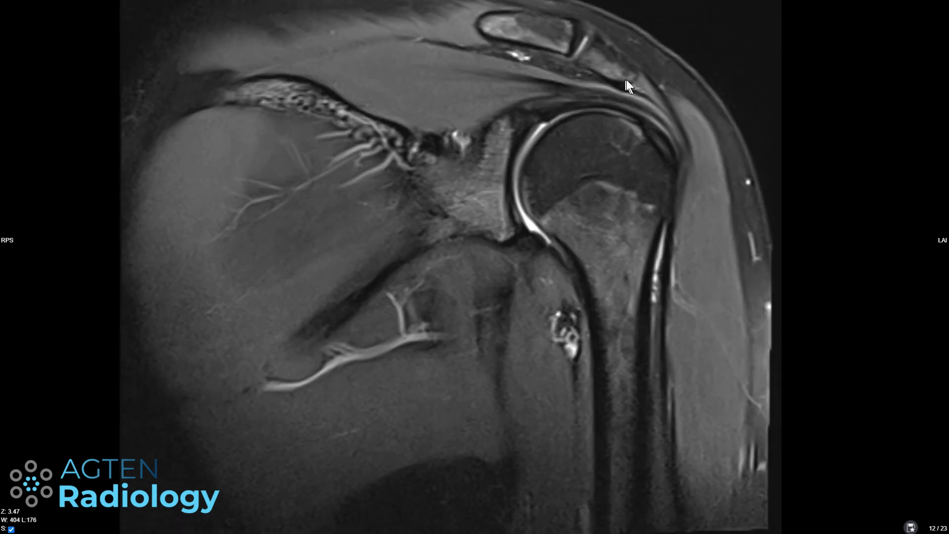
scroll(627, 80, "down", 3)
scroll(635, 80, "down", 2)
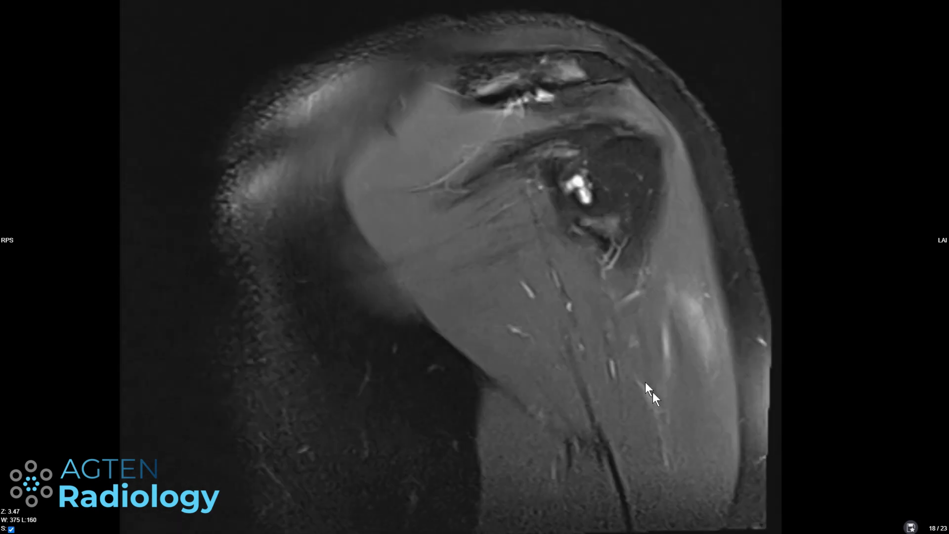
scroll(690, 374, "down", 3)
scroll(704, 337, "up", 3)
- Restore the side-by-side layout and examine the deltoid around the proximal humeral shaft on axial slices 23 to 29
scroll(689, 417, "down", 1)
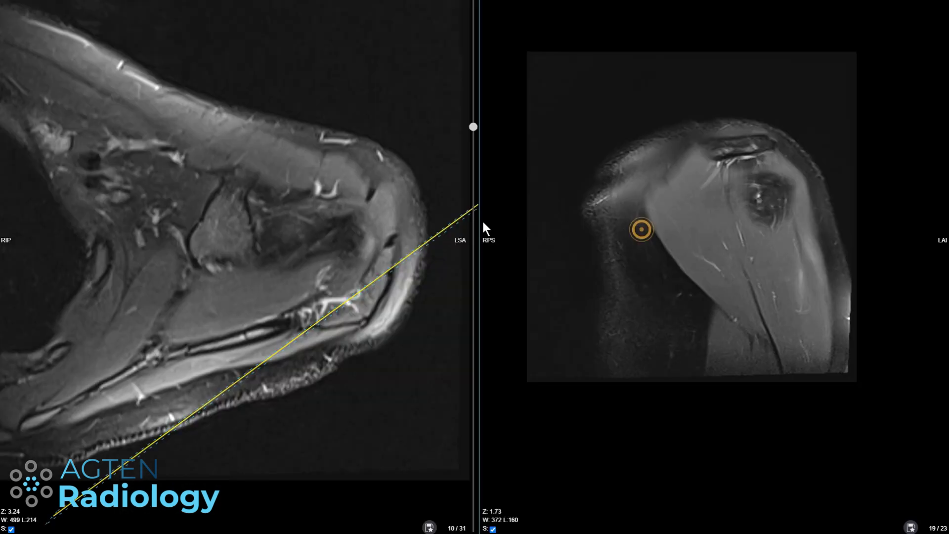
scroll(333, 226, "down", 5)
scroll(422, 263, "down", 5)
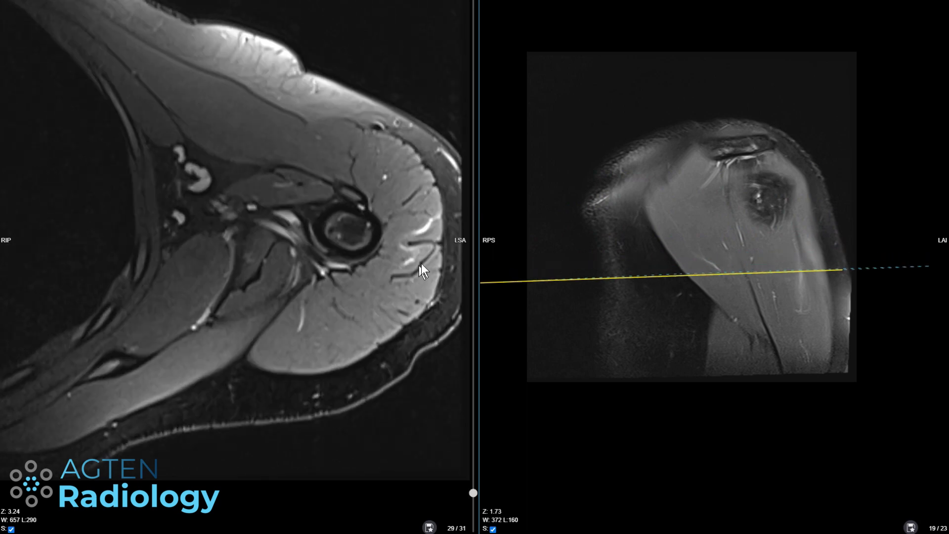
scroll(437, 218, "up", 5)
scroll(411, 275, "down", 5)
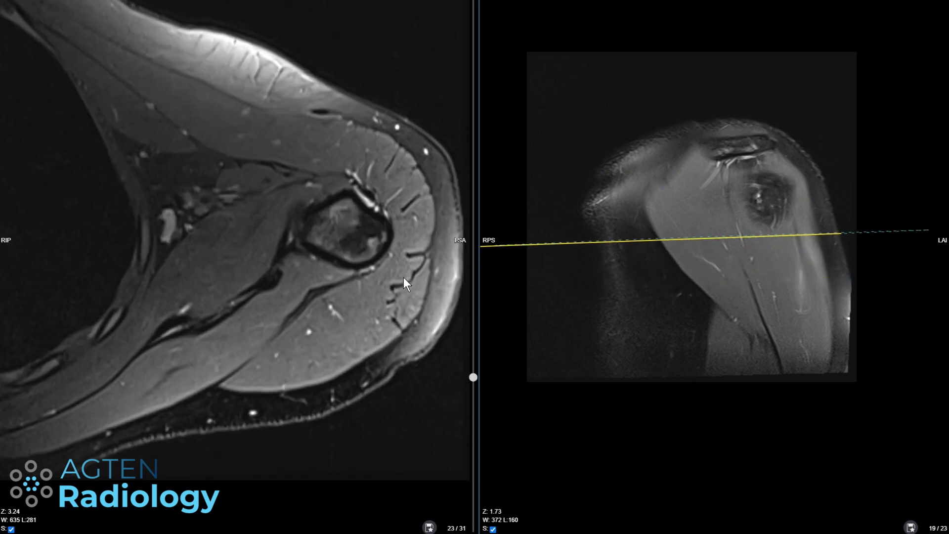
scroll(415, 262, "up", 4)
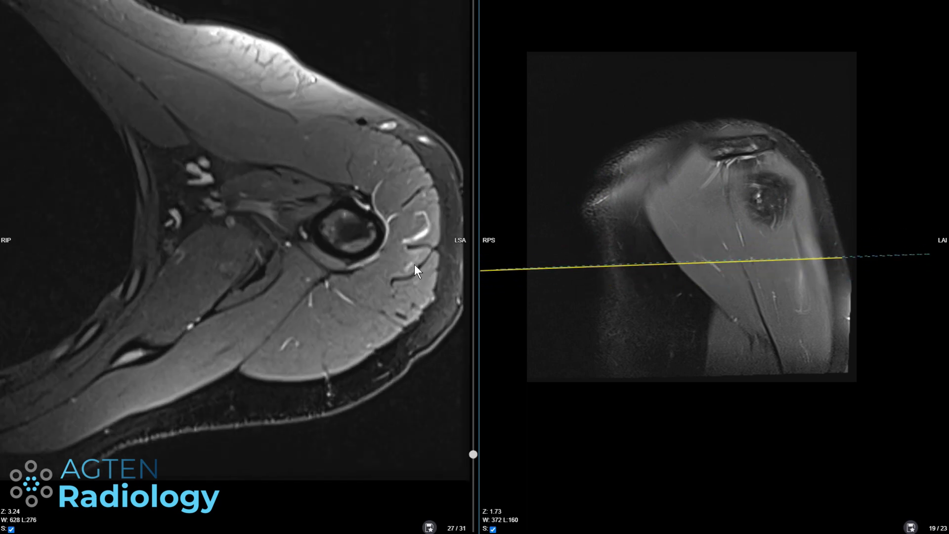
scroll(426, 246, "up", 3)
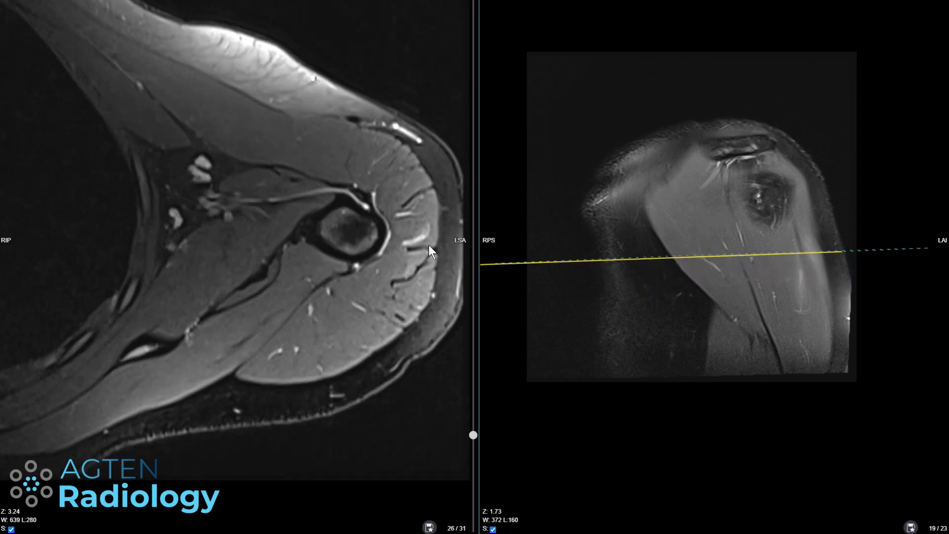
- Examine the deltoid and the tissue around the proximal humeral shaft on axial slices 26 to 31
scroll(416, 258, "down", 6)
scroll(408, 267, "up", 7)
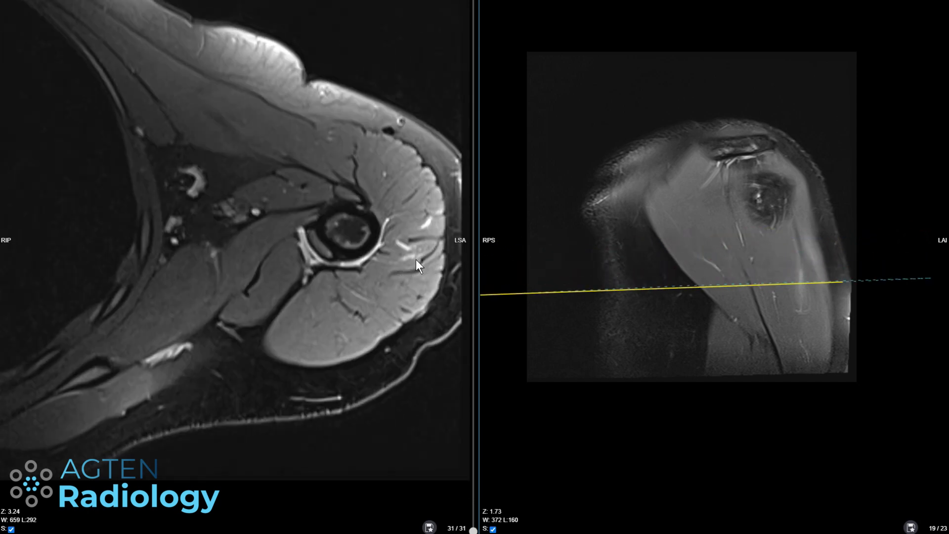
scroll(413, 263, "down", 5)
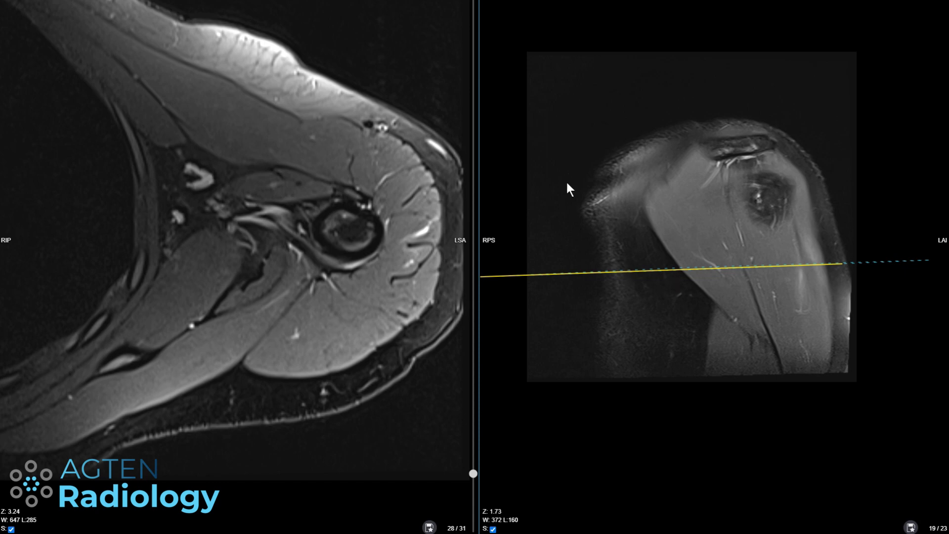
- Magnify coronal slice 19 within its viewport, recentre the shoulder, and compare the neighbouring slices
left_click(566, 166)
left_click_drag(552, 167, 621, 164)
left_click_drag(865, 170, 819, 161)
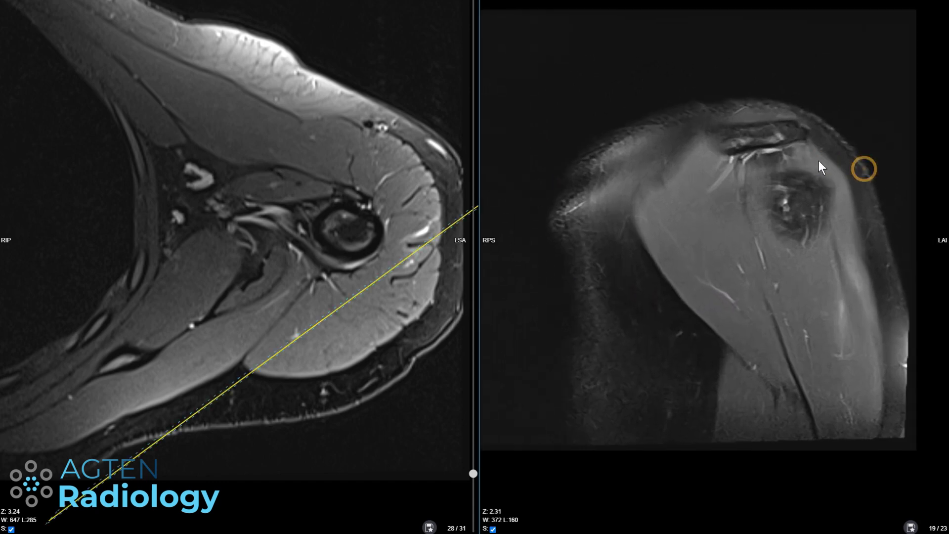
scroll(434, 281, "up", 4)
scroll(427, 251, "down", 4)
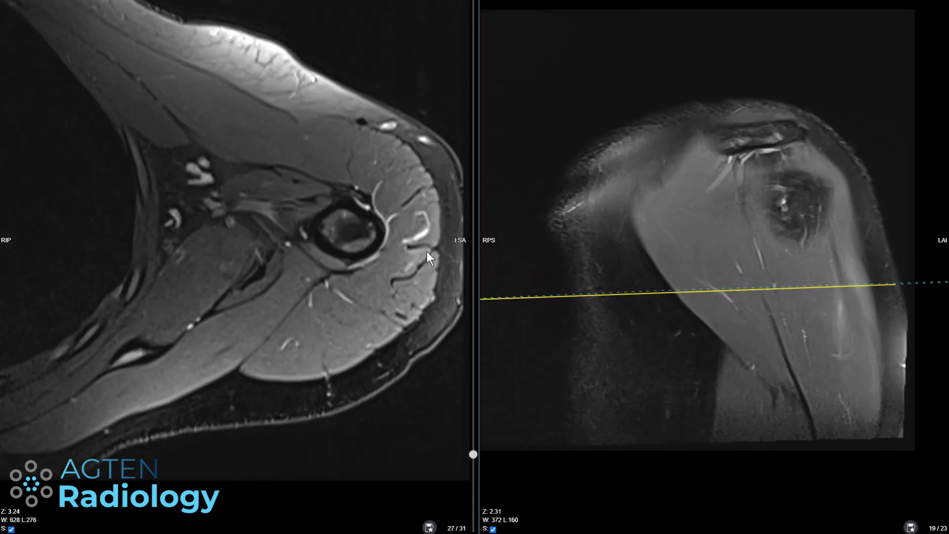
- Re-examine the lateral deltoid on axial slices 24 to 29 against the magnified coronal slice 19
scroll(429, 256, "up", 1)
scroll(429, 256, "down", 3)
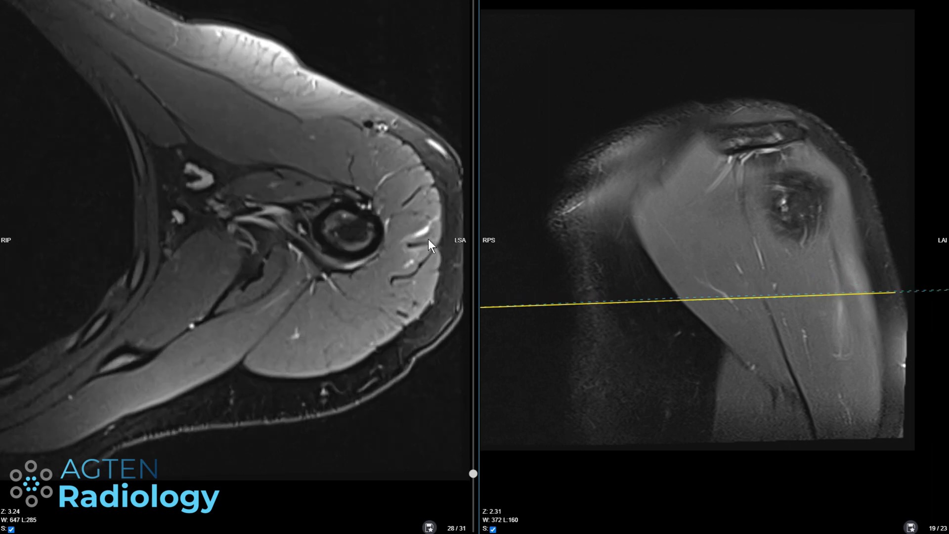
scroll(426, 242, "up", 1)
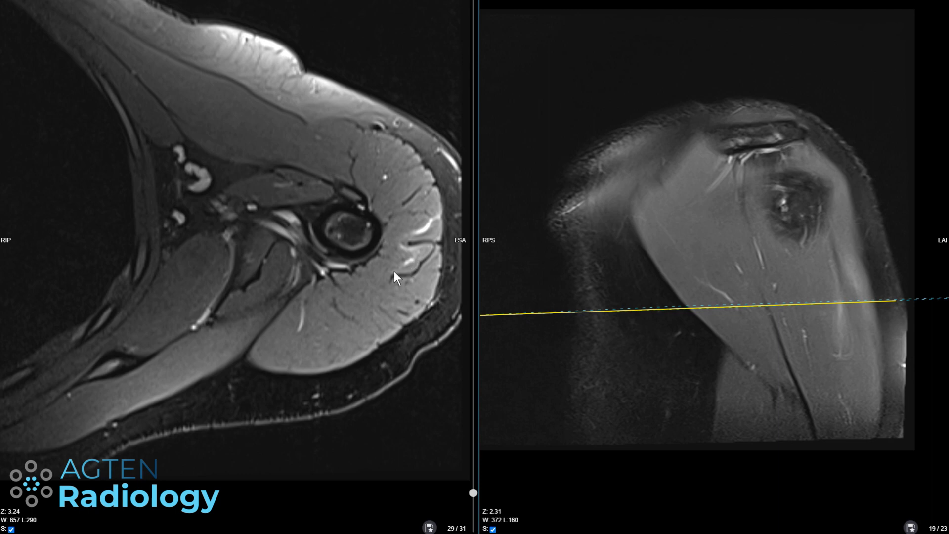
scroll(403, 254, "up", 3)
scroll(409, 254, "down", 3)
scroll(408, 257, "up", 2)
scroll(411, 260, "down", 2)
scroll(748, 264, "down", 2)
scroll(748, 264, "up", 2)
scroll(351, 281, "up", 2)
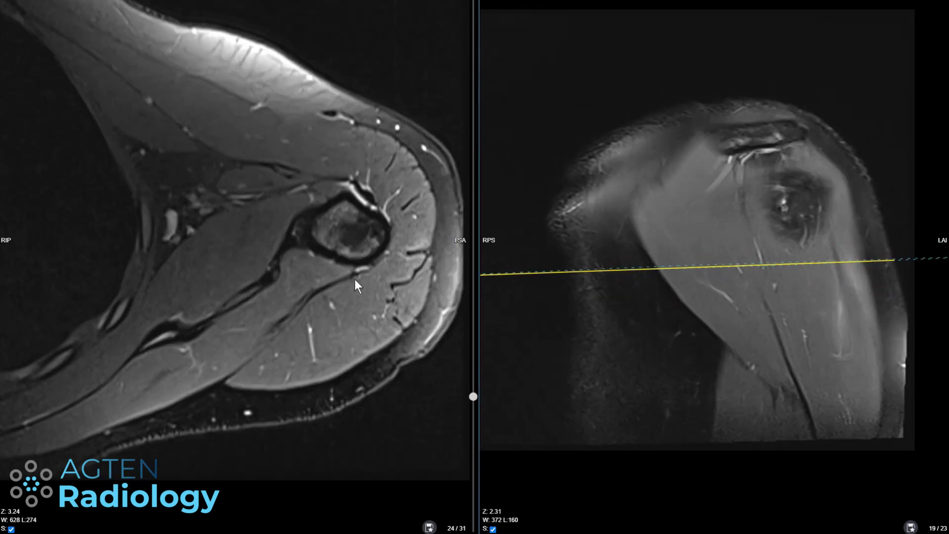
- Trace the deltoid and the tissue surrounding the humeral shaft down to the last axial slice, 31
scroll(368, 273, "down", 1)
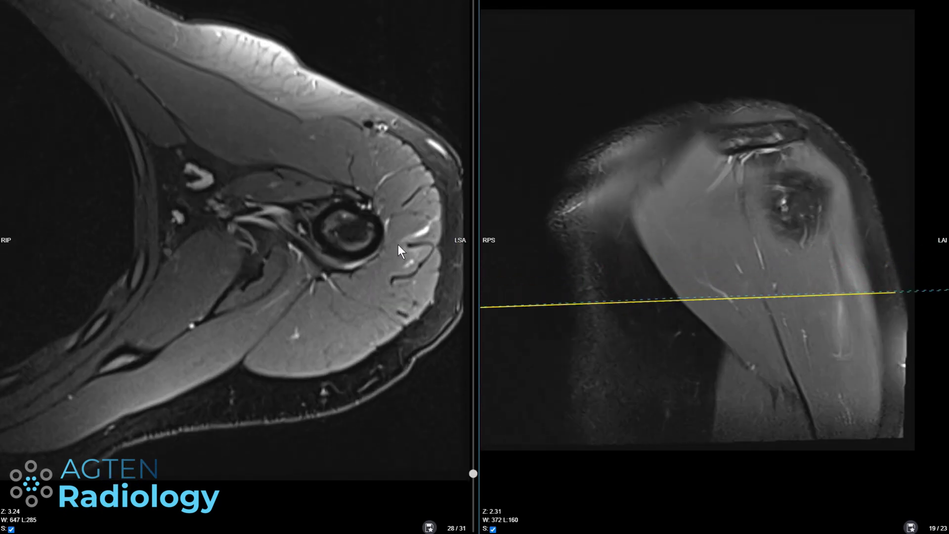
scroll(409, 266, "down", 3)
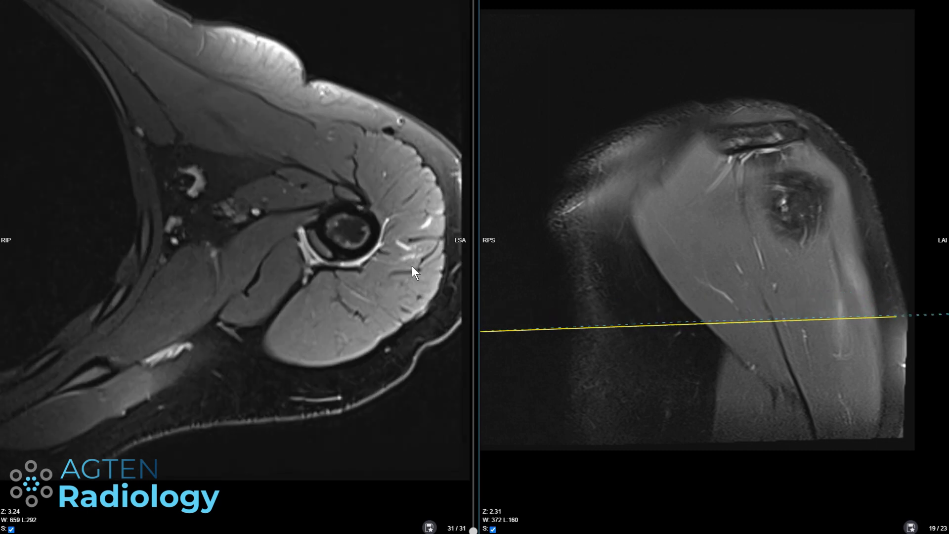
scroll(412, 267, "up", 1)
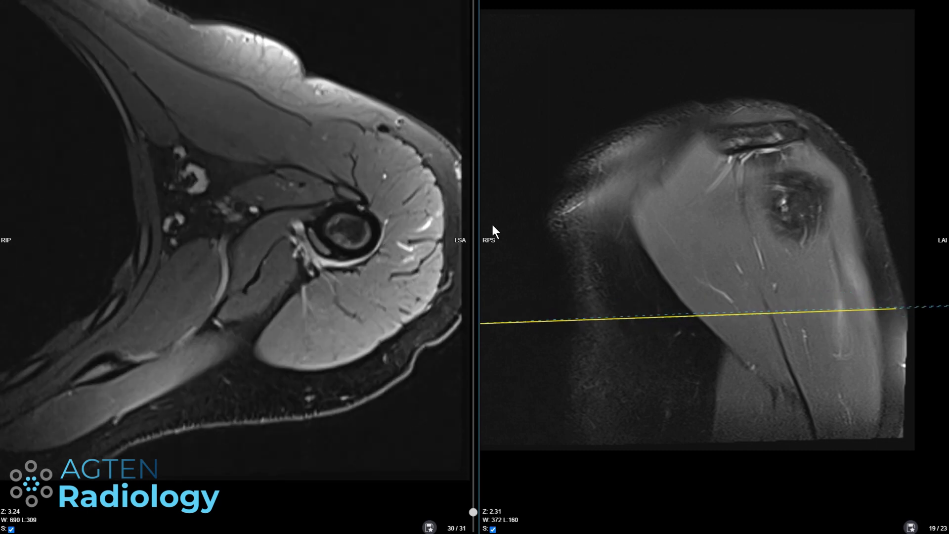
scroll(392, 243, "up", 3)
scroll(366, 210, "down", 2)
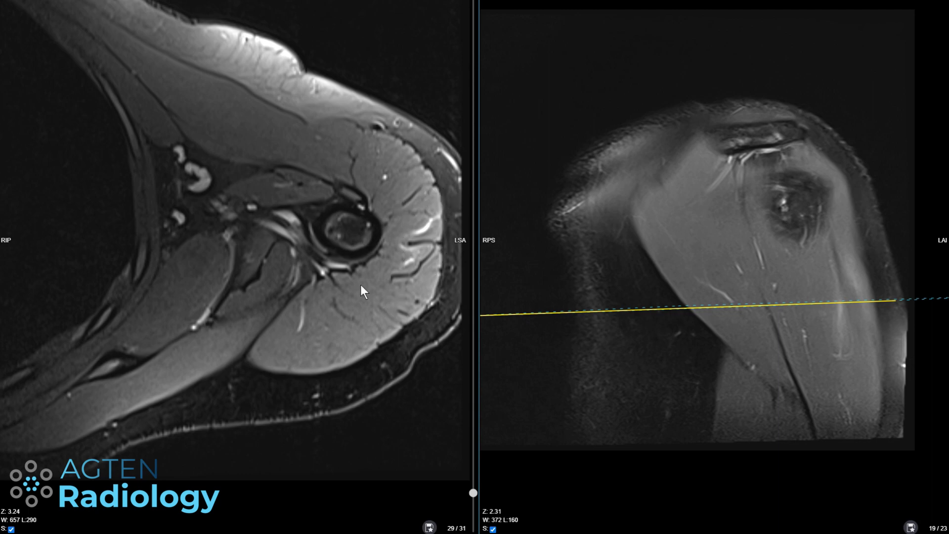
scroll(418, 242, "up", 2)
scroll(417, 249, "down", 3)
scroll(431, 232, "down", 1)
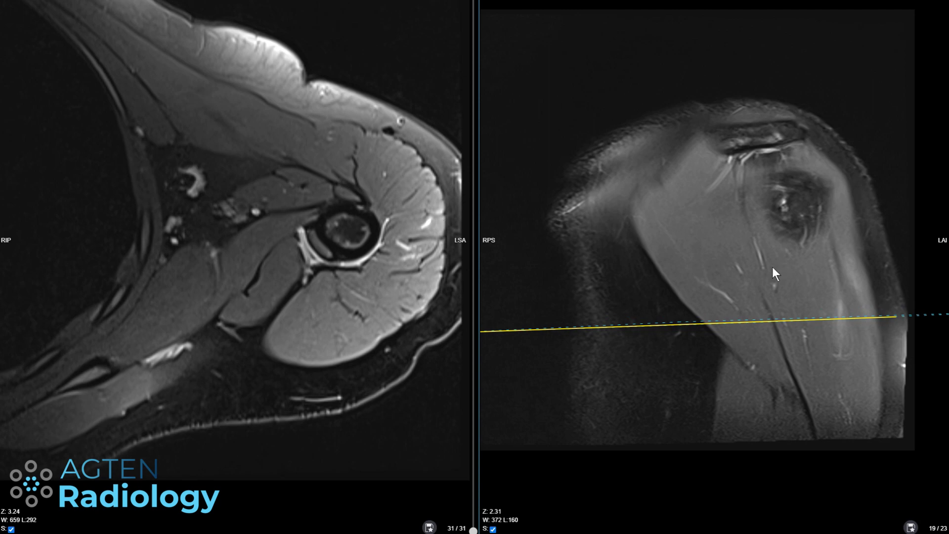
- Examine the deltoid on the magnified coronal series, moving forward from slice 19
scroll(792, 302, "up", 1)
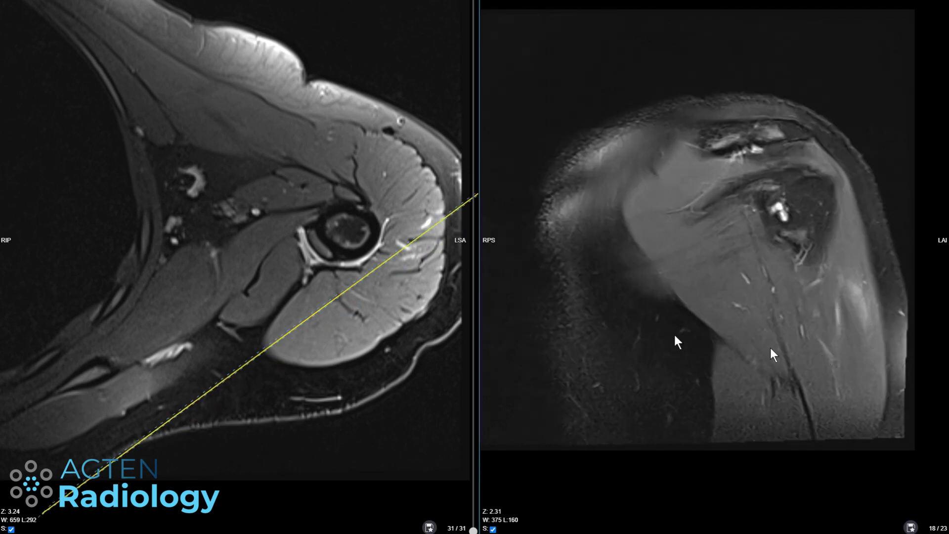
scroll(397, 286, "up", 4)
scroll(401, 296, "up", 3)
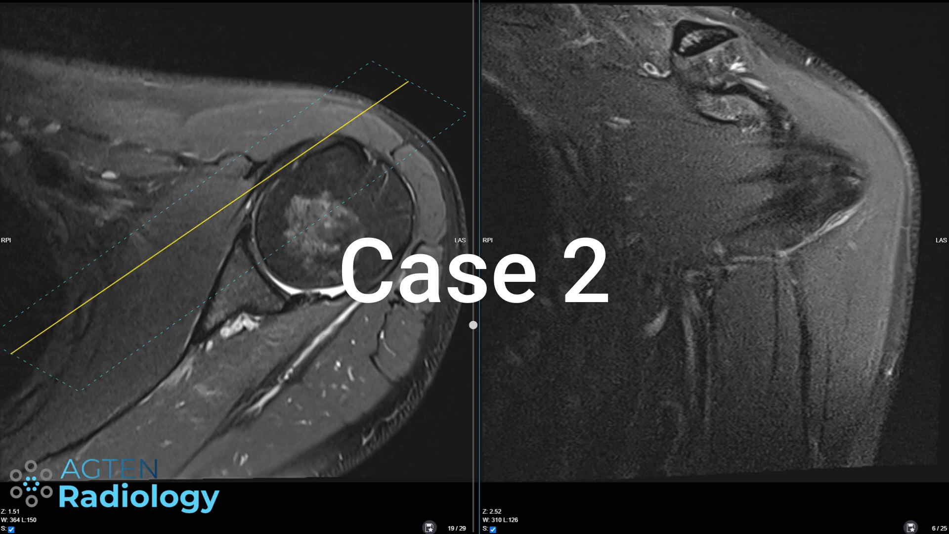
- Survey the Case 2 shoulder on coronal slices 5 and 6 and on axial slices 11 to 23
scroll(826, 253, "up", 1)
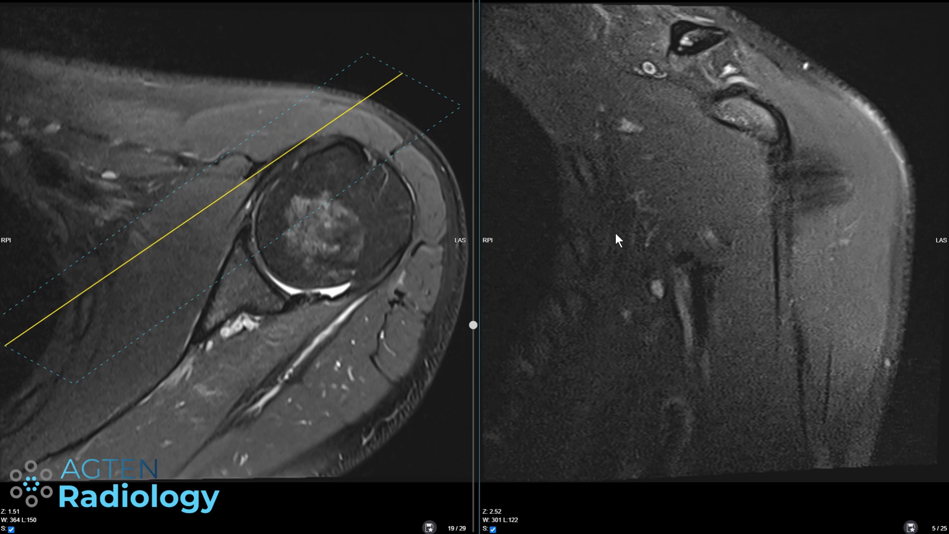
scroll(607, 243, "down", 1)
scroll(262, 256, "down", 9)
scroll(265, 282, "up", 10)
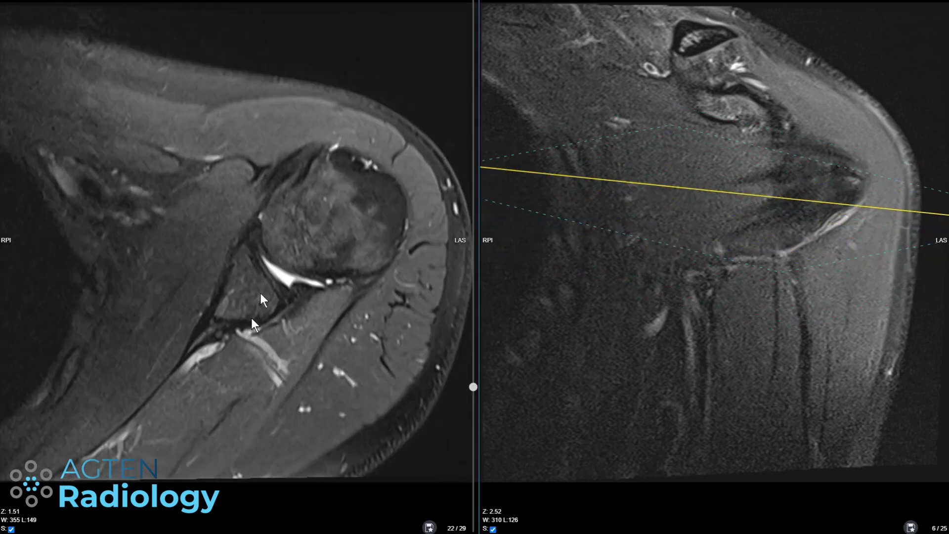
scroll(240, 434, "up", 7)
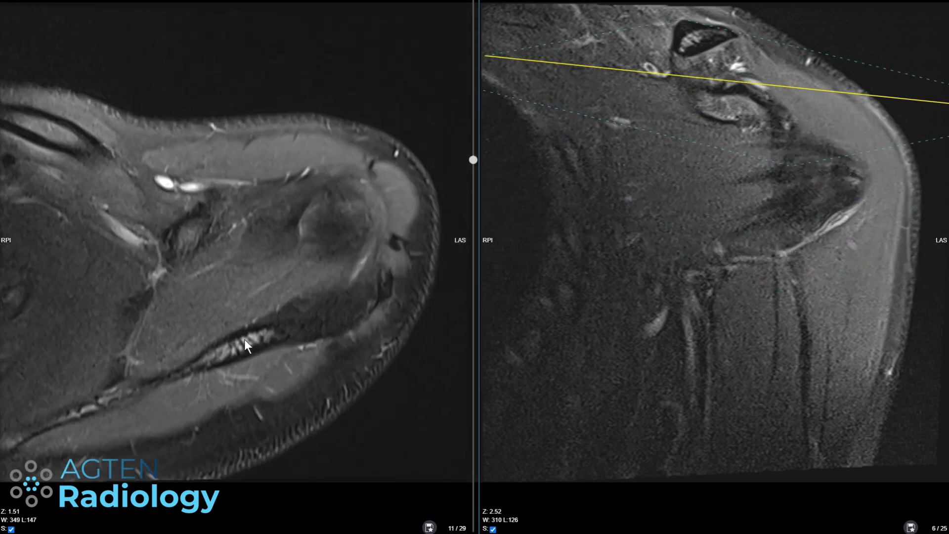
scroll(244, 339, "down", 4)
scroll(259, 177, "down", 8)
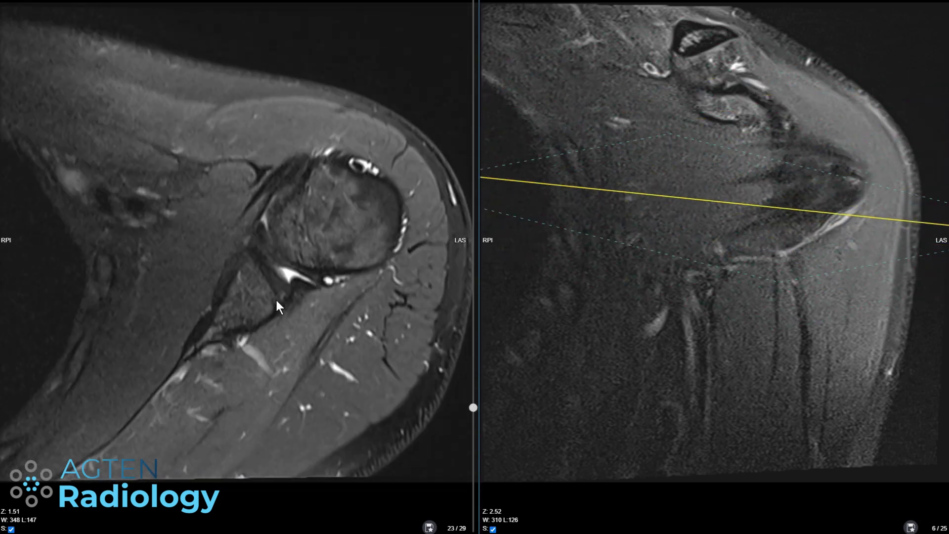
scroll(275, 299, "up", 3)
- Examine the Case 2 glenohumeral joint on coronal slices 8 to 16, cross-checking it on axial slices 12 and 13
scroll(673, 212, "down", 9)
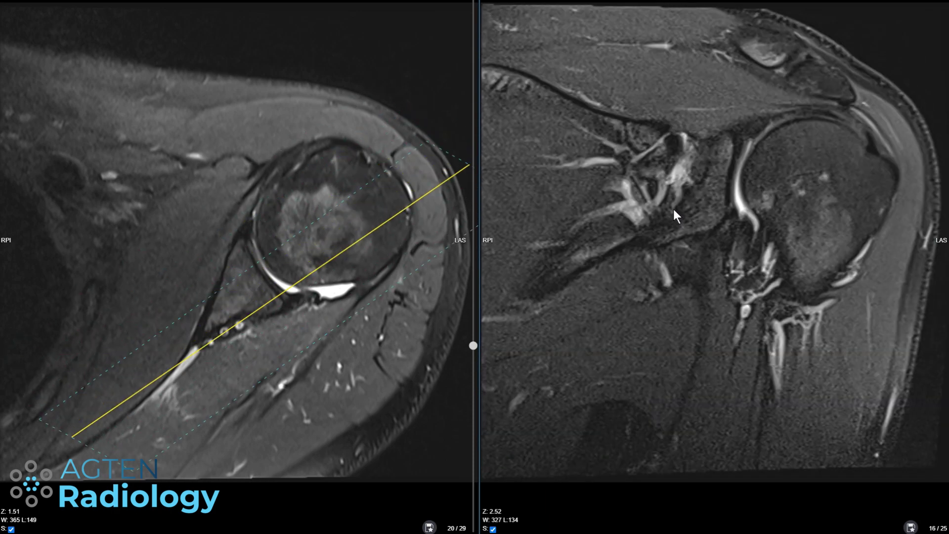
scroll(662, 209, "up", 3)
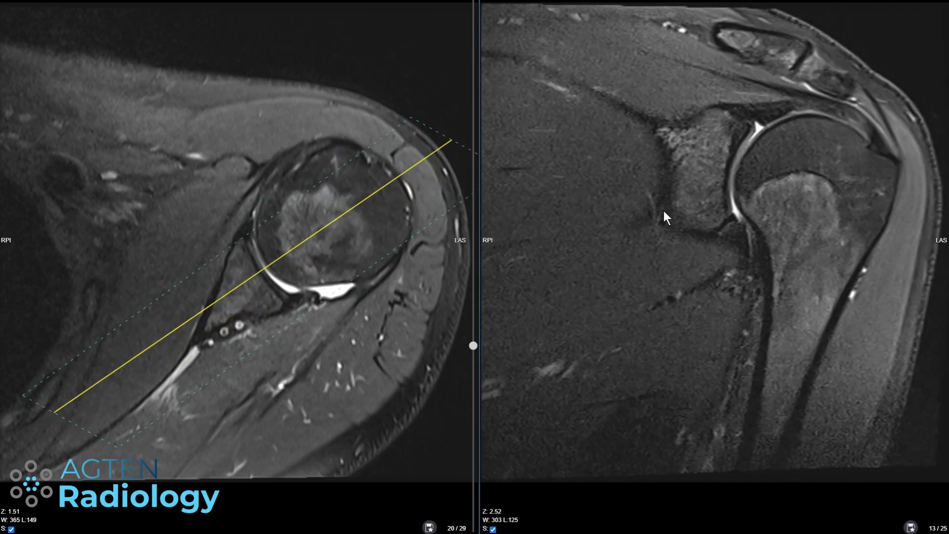
scroll(664, 212, "up", 3)
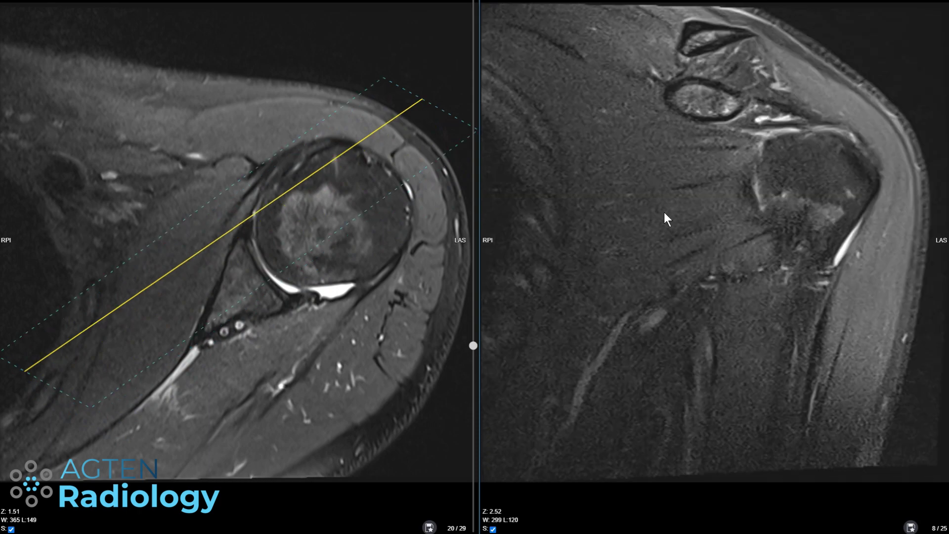
scroll(314, 207, "up", 2)
scroll(329, 221, "up", 6)
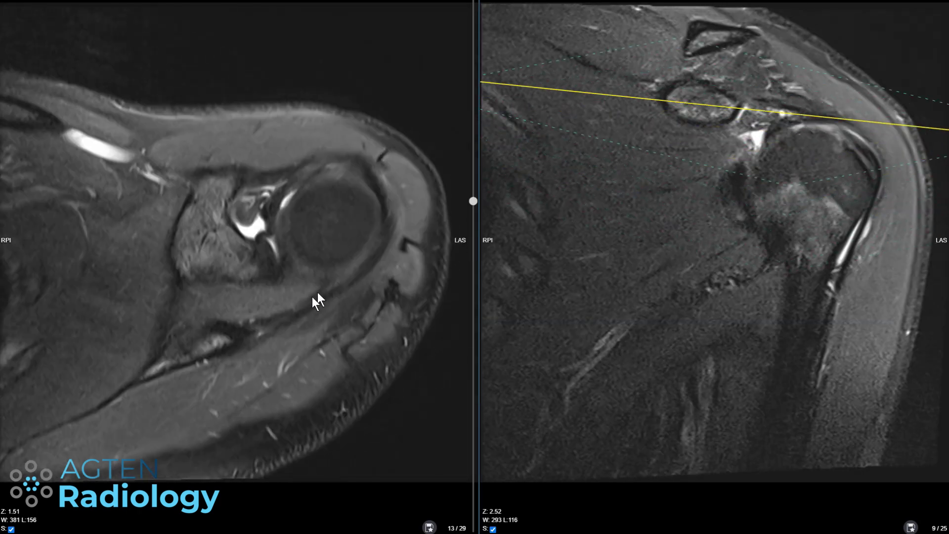
scroll(731, 176, "down", 5)
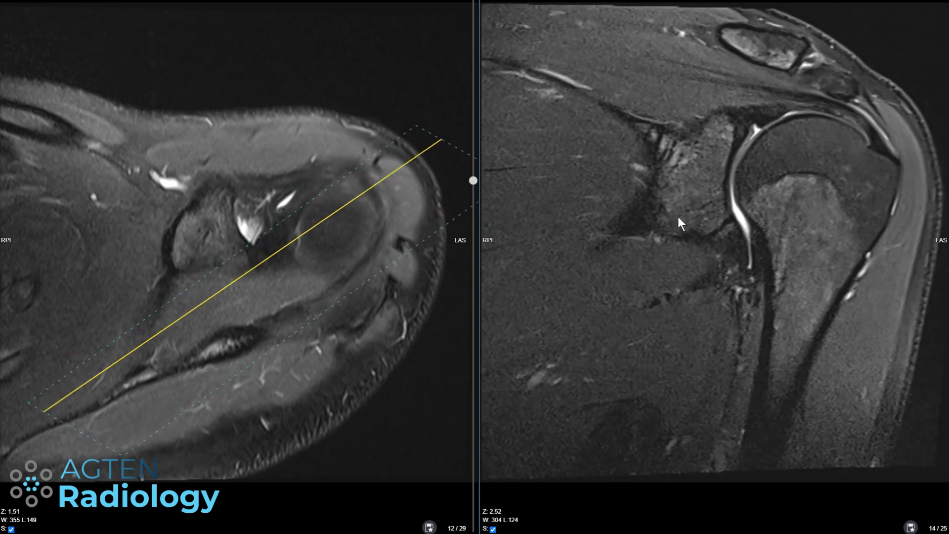
- Examine the Case 2 glenoid and humeral head through the axial slices below slice 12, rechecking slices 14 and 15
scroll(304, 239, "down", 4)
scroll(299, 244, "down", 7)
scroll(281, 267, "up", 5)
scroll(266, 297, "up", 3)
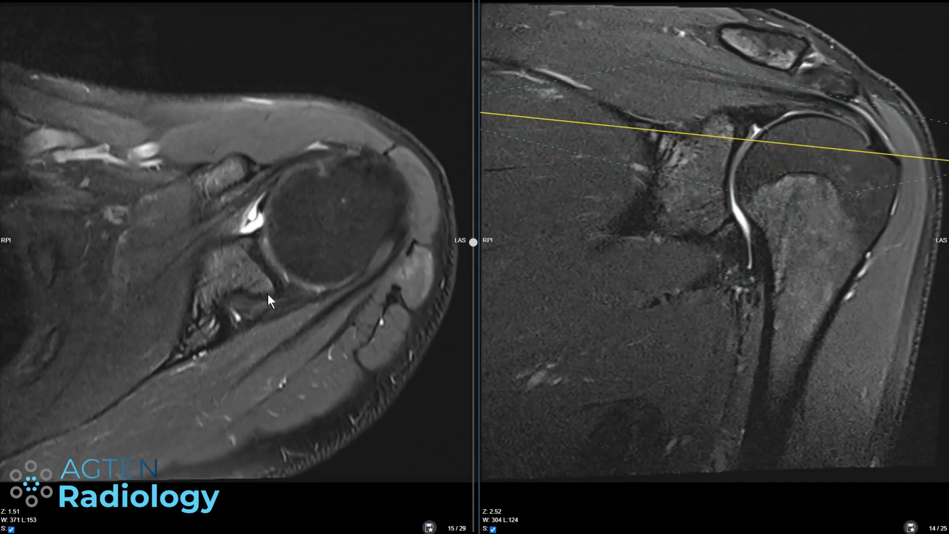
scroll(270, 299, "up", 1)
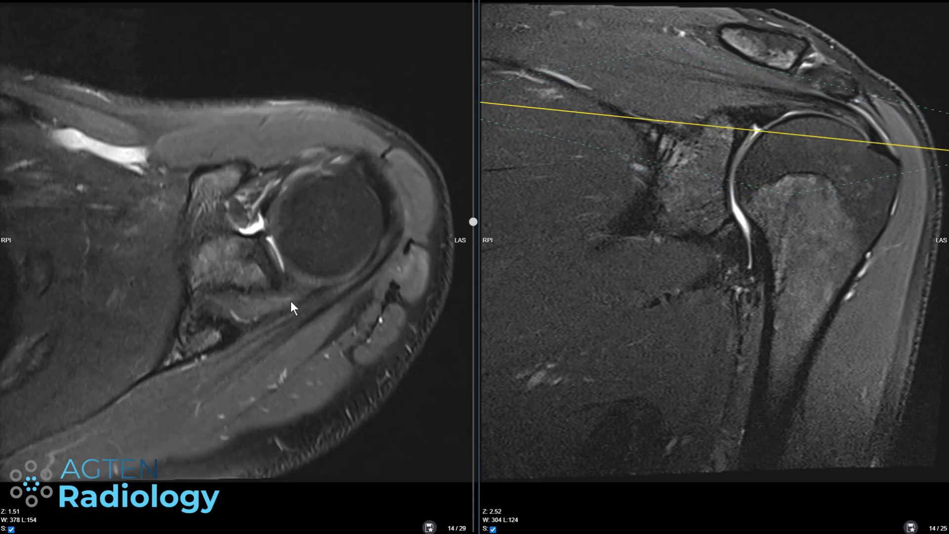
scroll(291, 301, "down", 4)
- Enlarge the Case 2 axial series to the full viewer, pan the image down, and view the superior slices around slice 5
double_click(303, 290)
scroll(410, 201, "up", 1)
left_click_drag(234, 123, 233, 139)
scroll(366, 222, "up", 10)
scroll(363, 239, "down", 6)
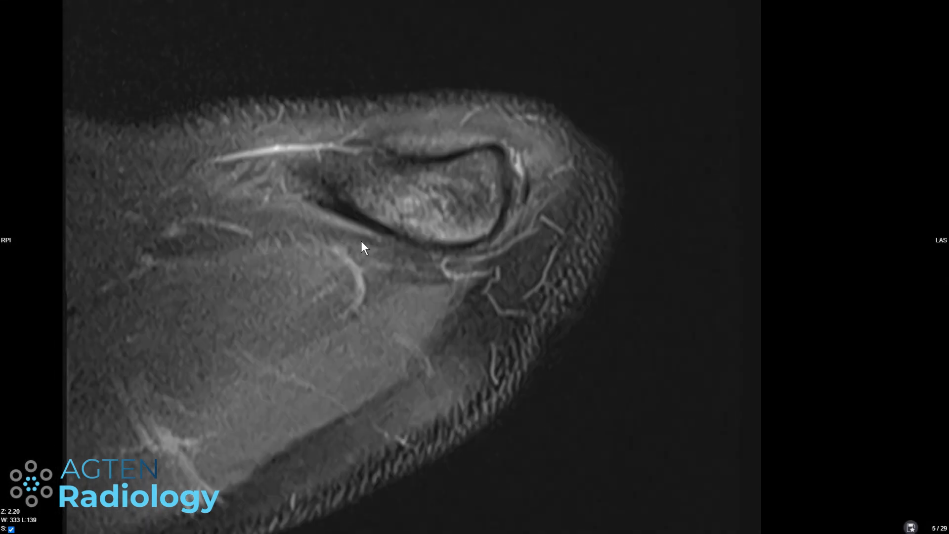
- Examine the glenohumeral joint, rotator cuff and deltoid on enlarged axial slices 5 to 22, rechecking slices 9 to 16
scroll(344, 233, "down", 7)
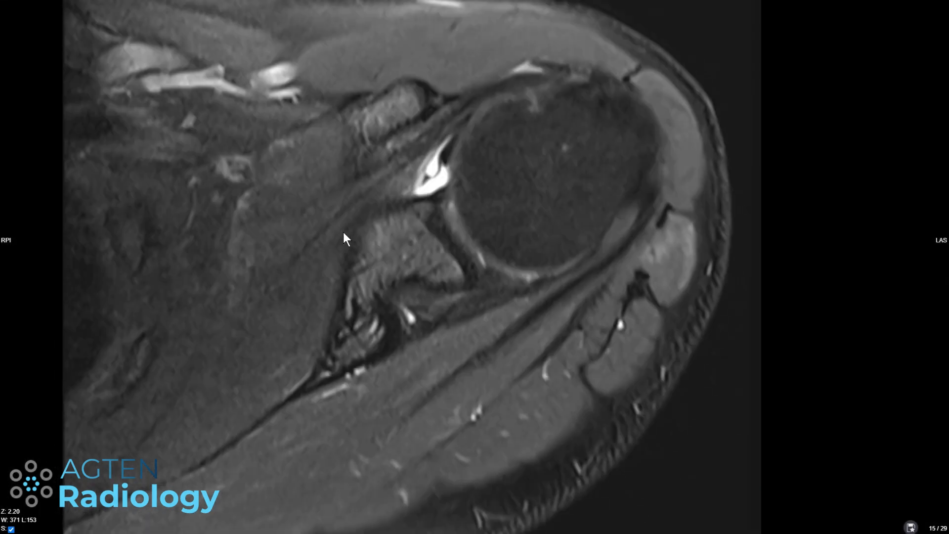
scroll(343, 232, "down", 5)
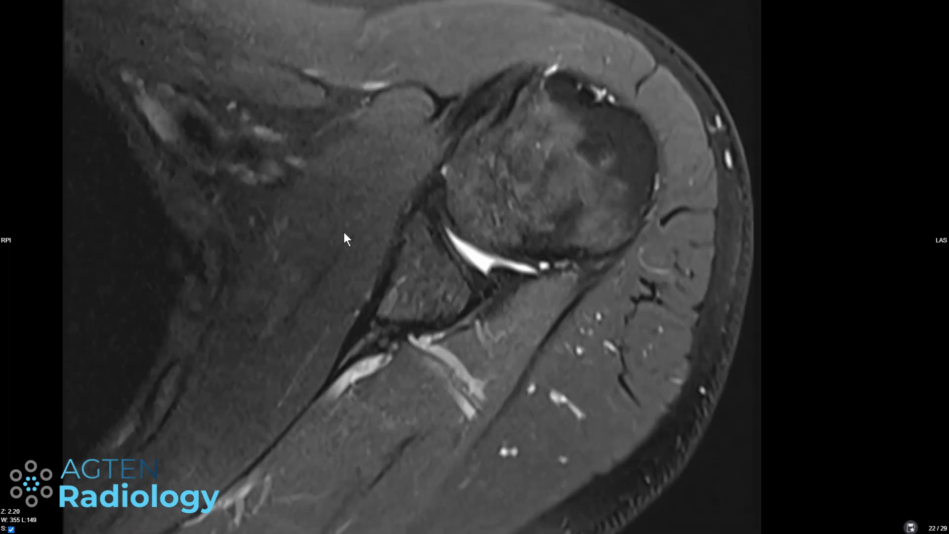
scroll(349, 235, "up", 12)
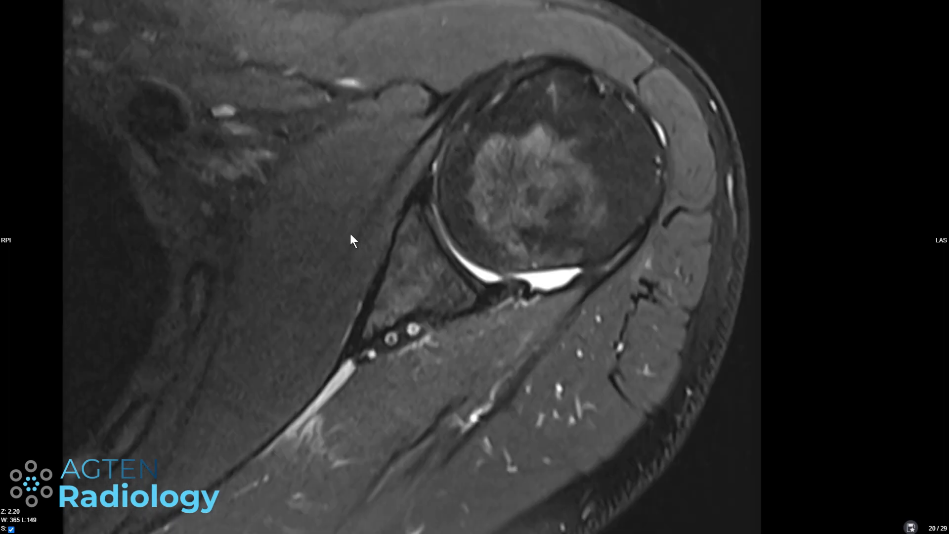
scroll(684, 237, "down", 3)
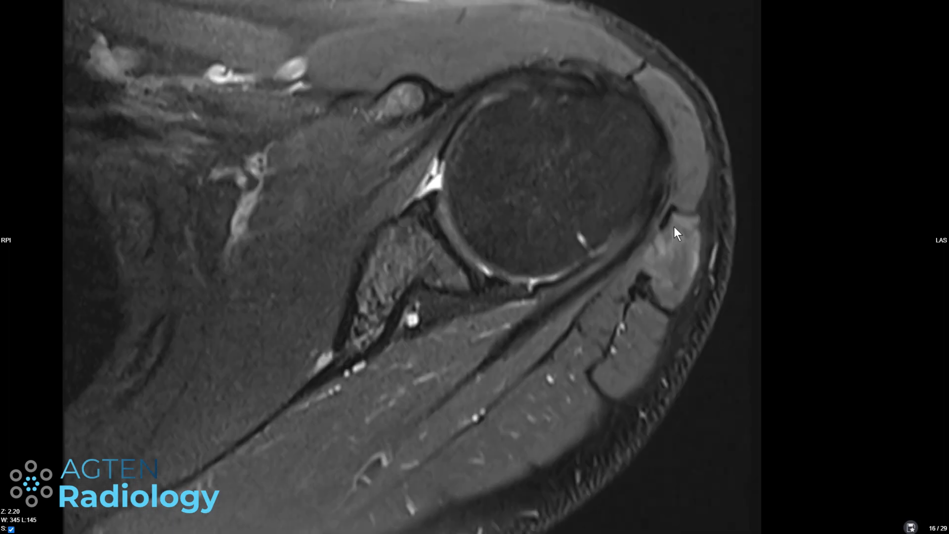
scroll(673, 279, "up", 8)
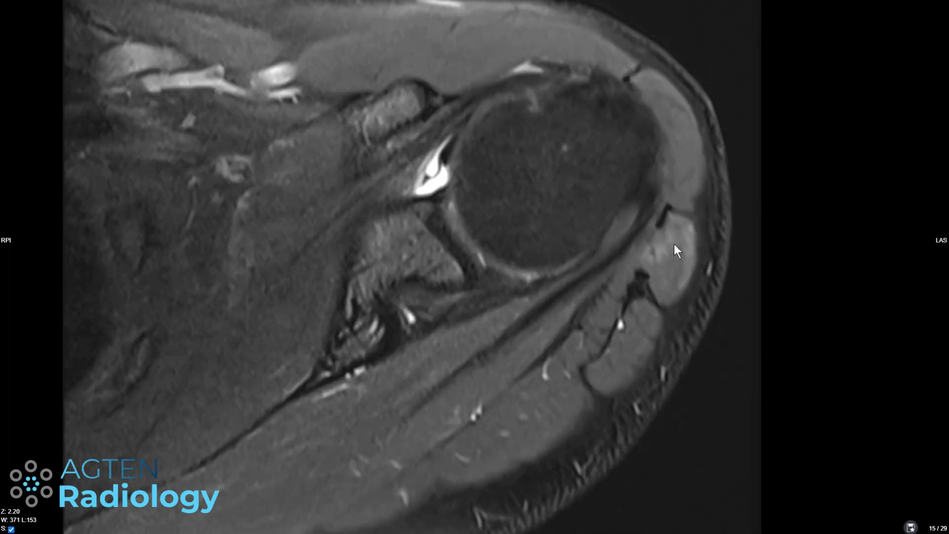
scroll(665, 241, "down", 8)
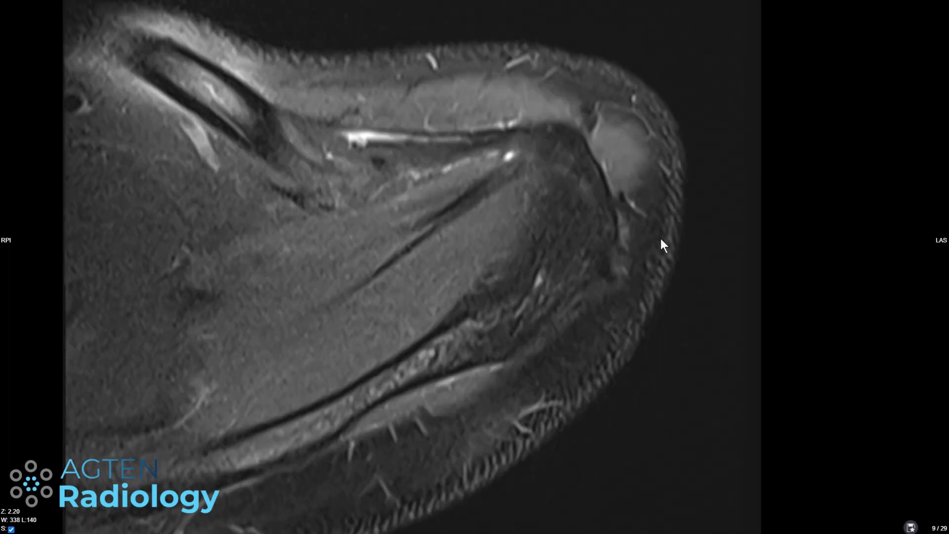